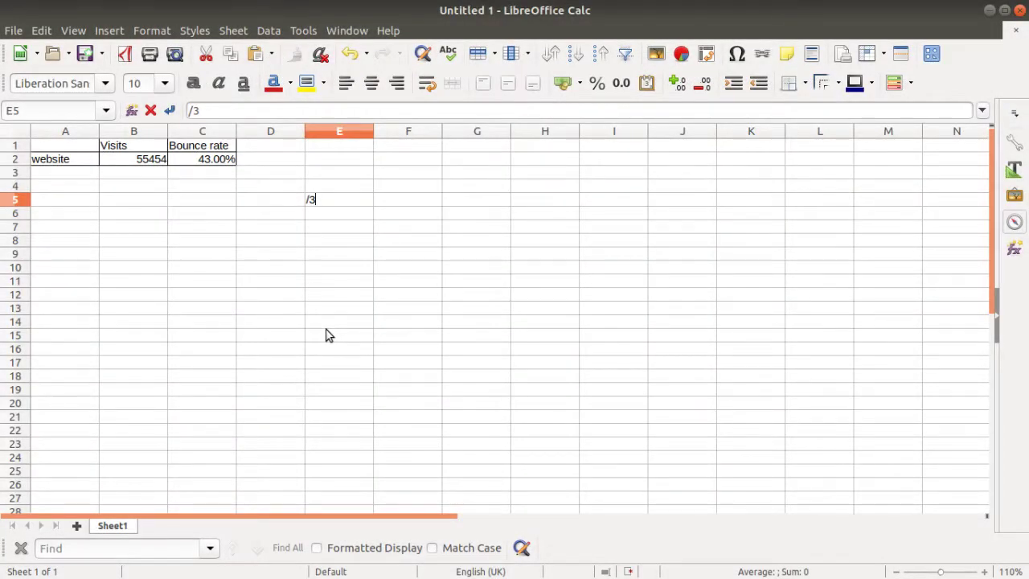
# Clear the stray /3 entry from cell E5 and review the website row's visits and bounce rate cells
pyautogui.press('BackSpace')
pyautogui.press('BackSpace')
pyautogui.click(79, 148)
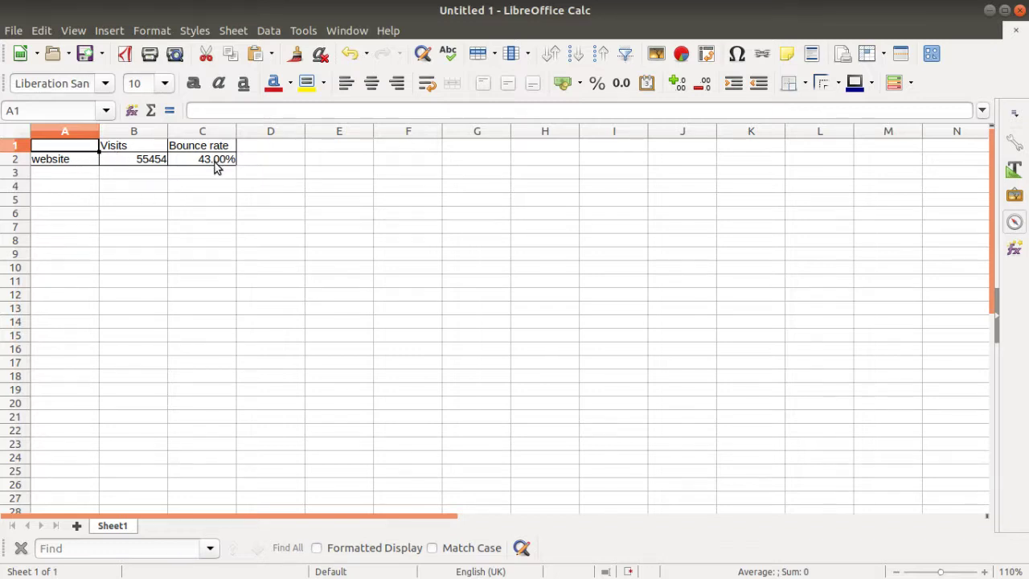
pyautogui.click(88, 161)
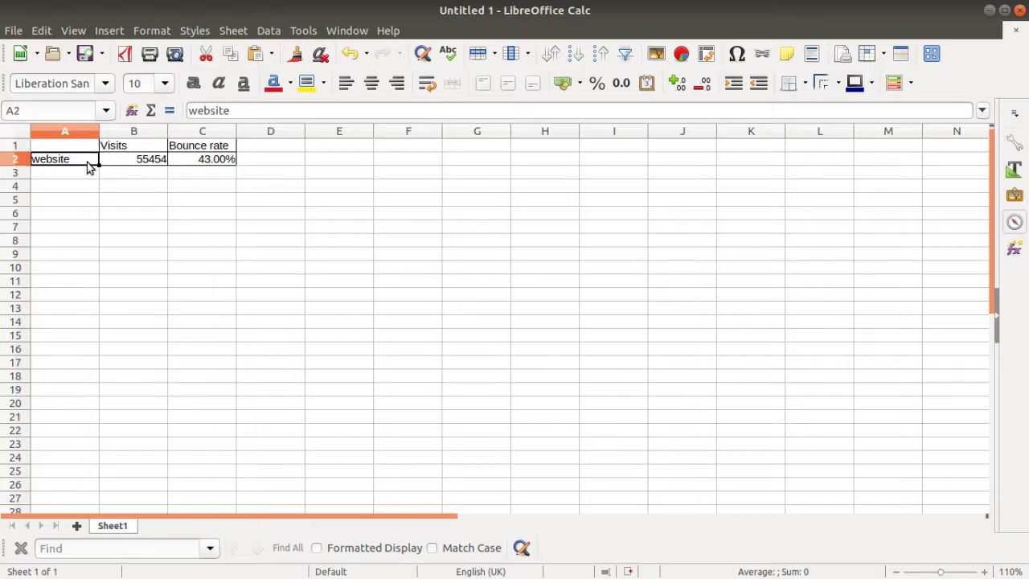
pyautogui.click(127, 160)
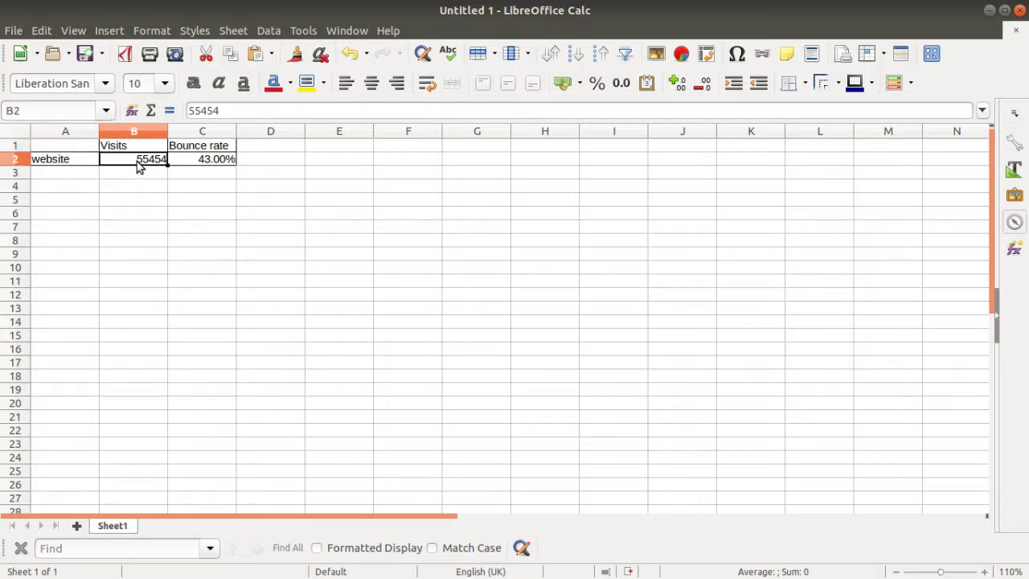
pyautogui.click(201, 162)
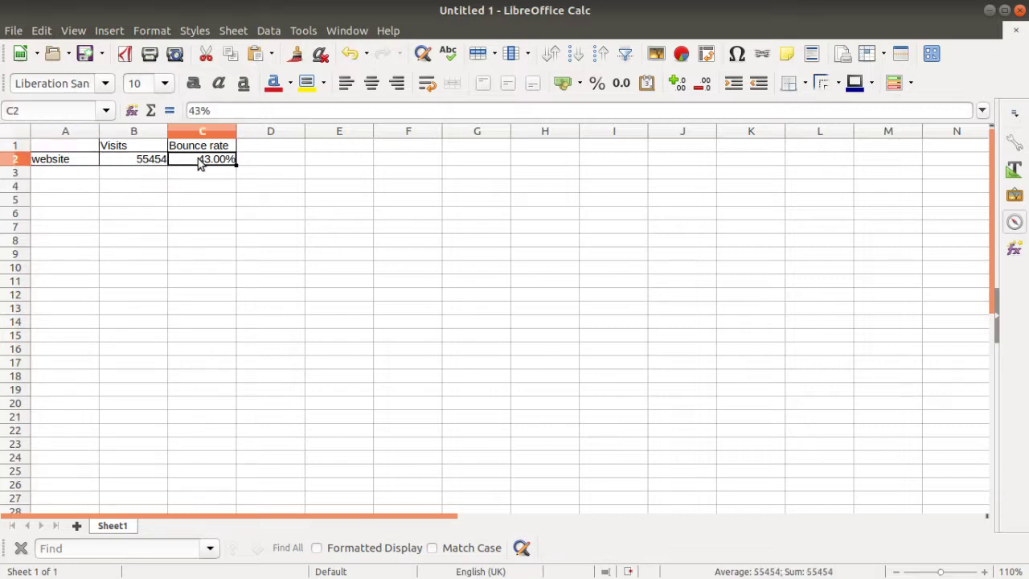
# Switch to Firefox, view the WordPress blog's May 2019 archive page and return to Matomo's Local container dashboard
pyautogui.click(989, 10)
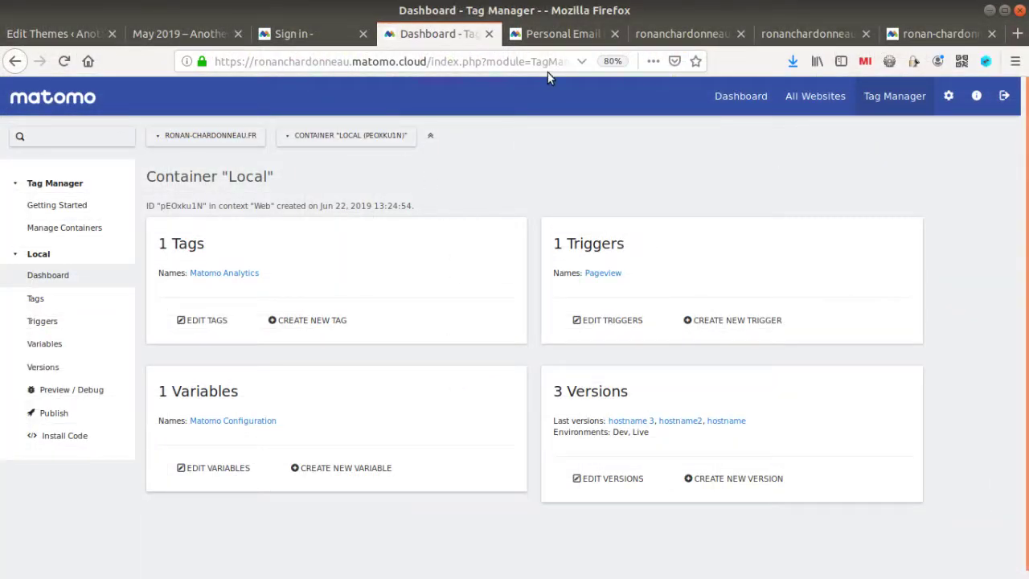
pyautogui.click(181, 34)
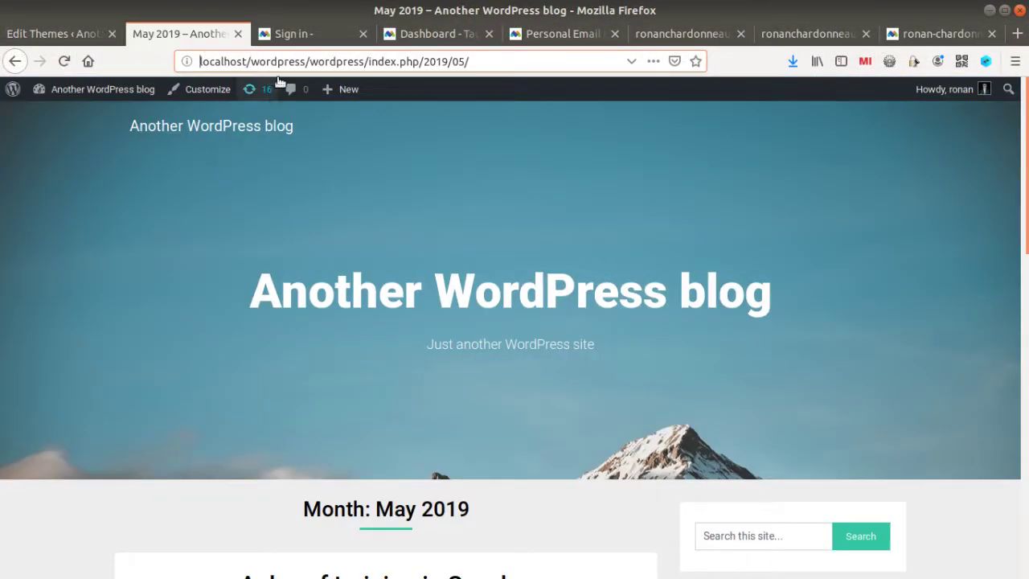
pyautogui.click(438, 33)
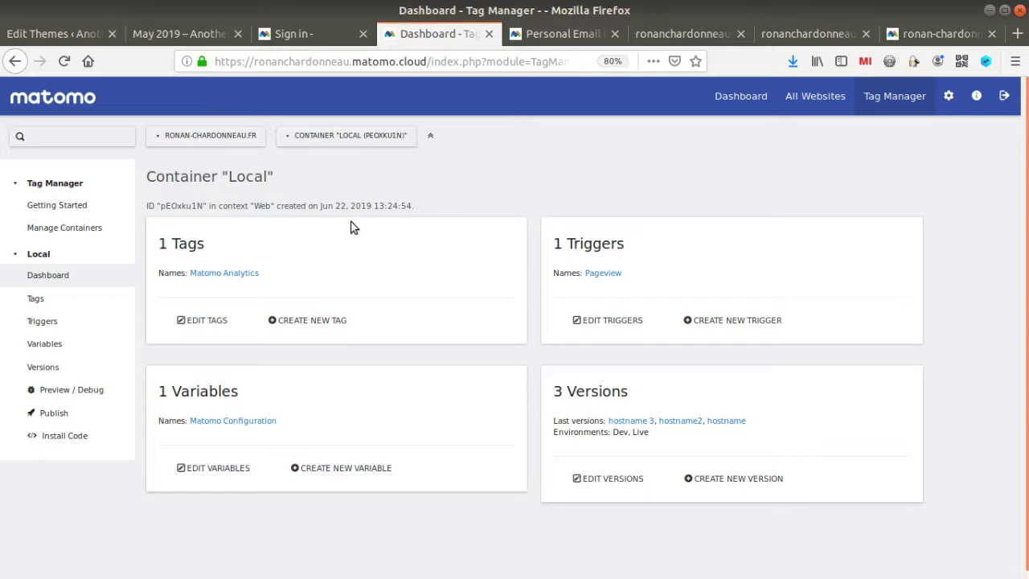
# Open the Matomo reporting dashboard in a separate browser tab and show the Behaviour Pages report for 2019-06-22
pyautogui.rightClick(758, 107)
pyautogui.click(772, 111)
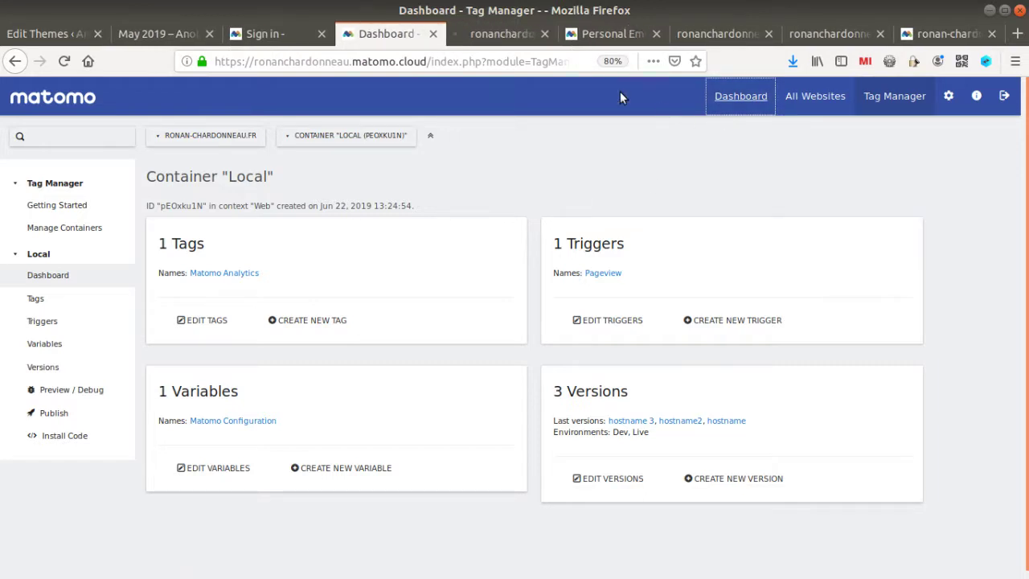
pyautogui.click(470, 39)
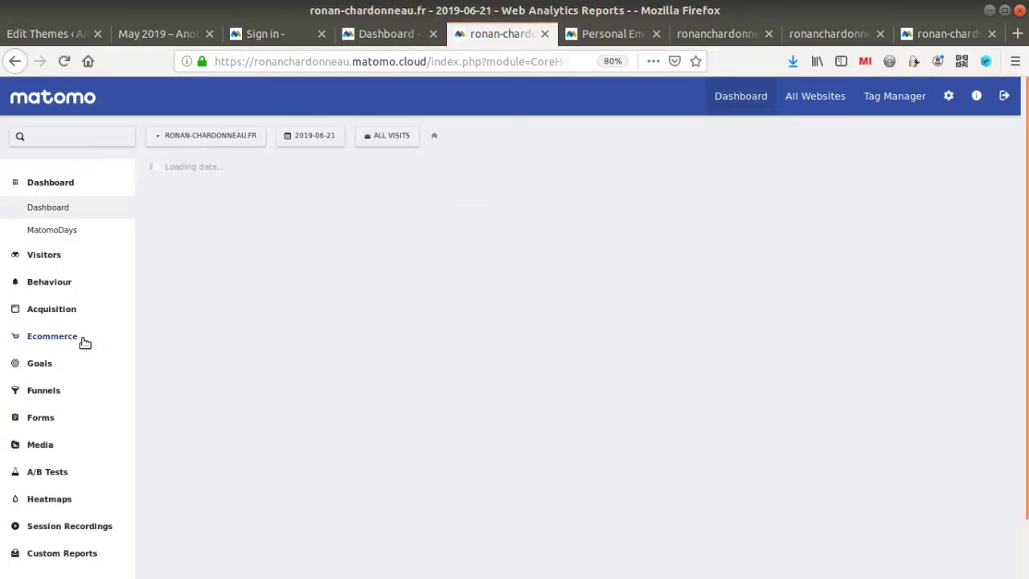
pyautogui.click(62, 285)
pyautogui.click(65, 264)
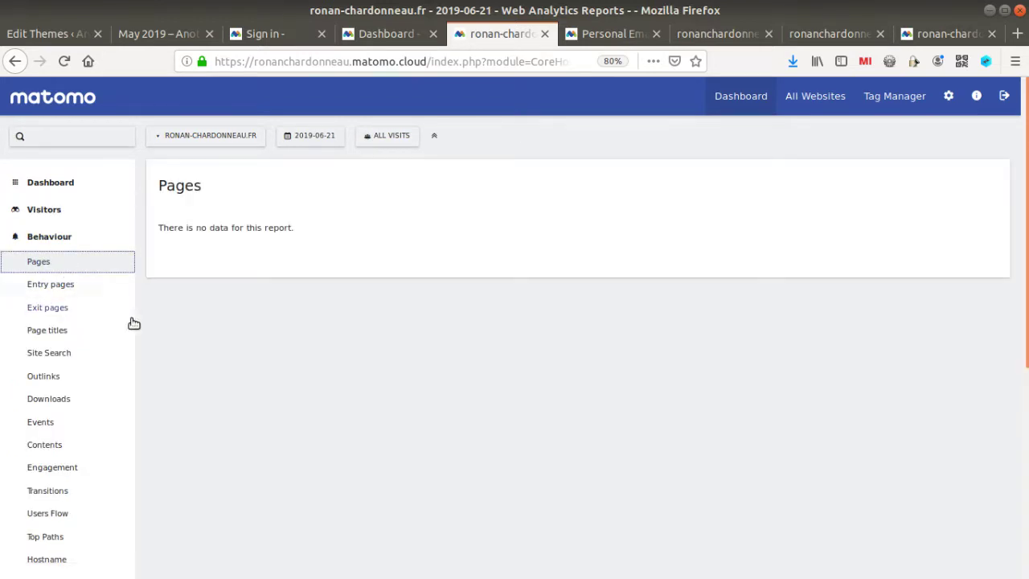
pyautogui.click(313, 135)
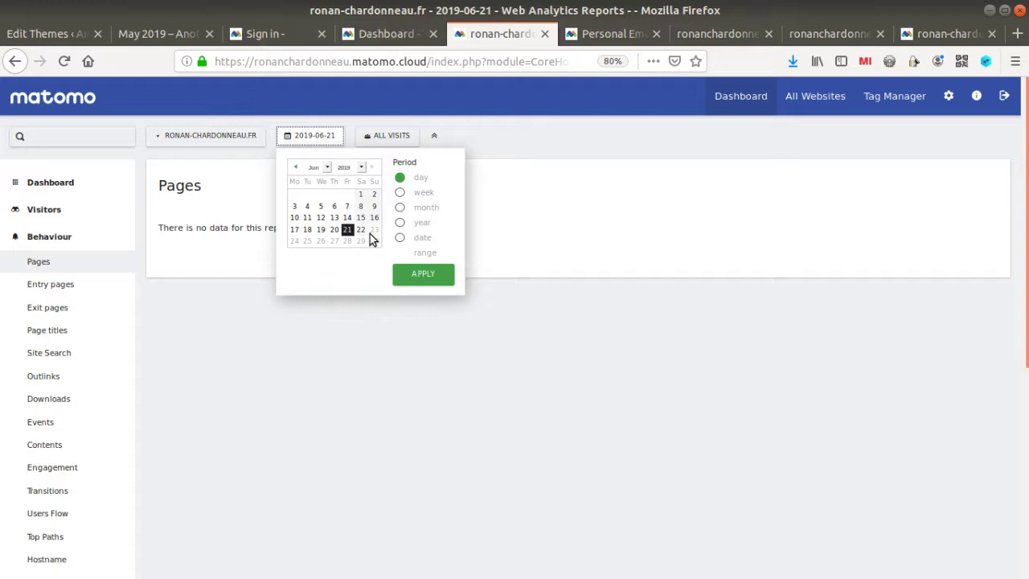
pyautogui.click(361, 230)
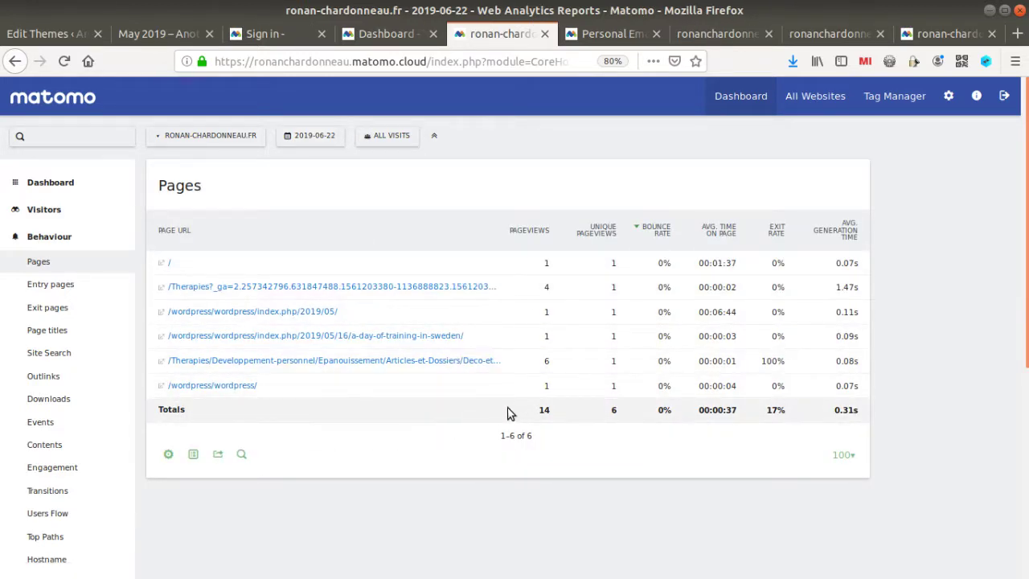
# Examine the totals row, its unique pageviews and the listed page URLs in the Pages report
pyautogui.doubleClick(614, 411)
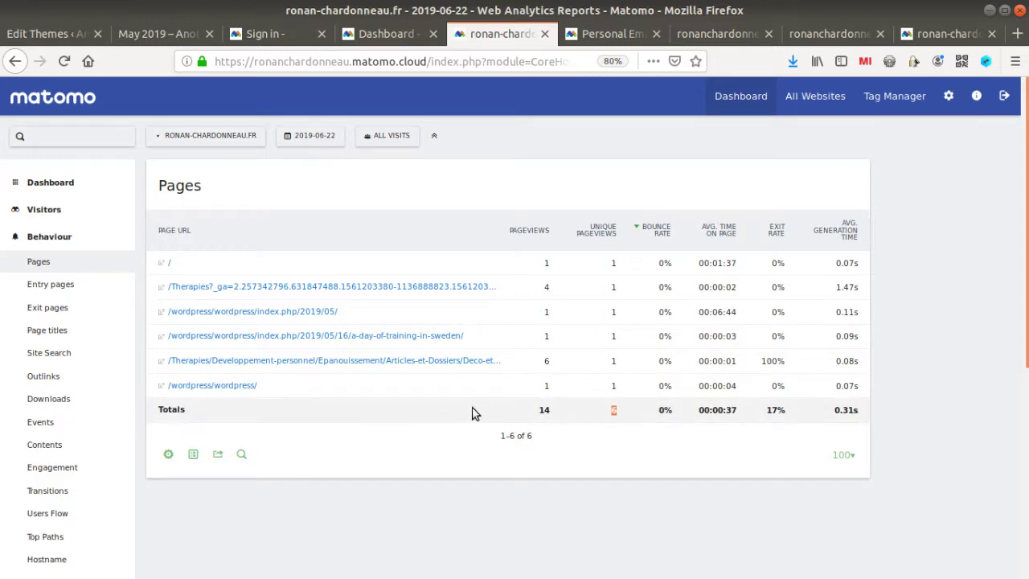
pyautogui.doubleClick(171, 411)
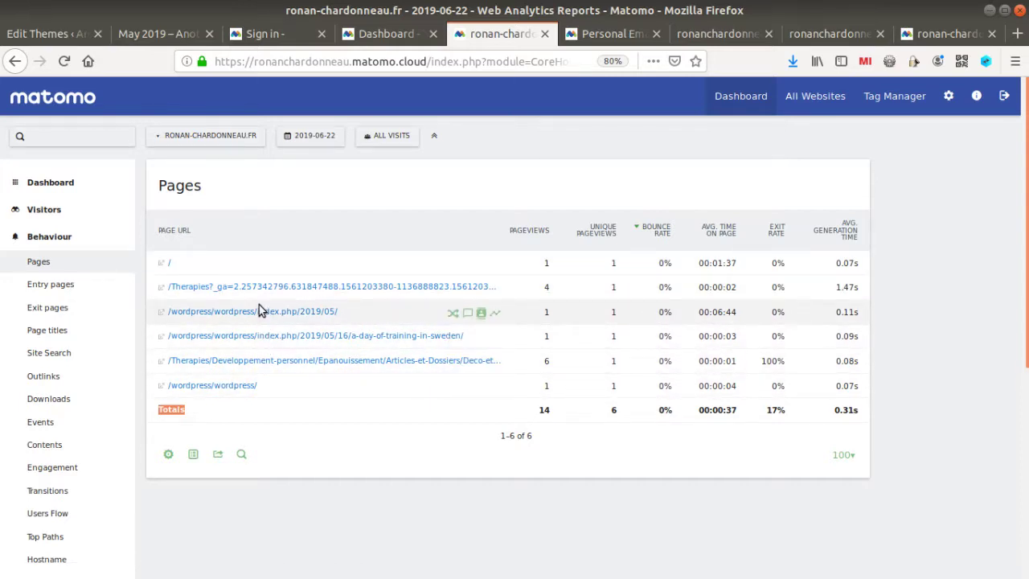
pyautogui.moveTo(512, 231)
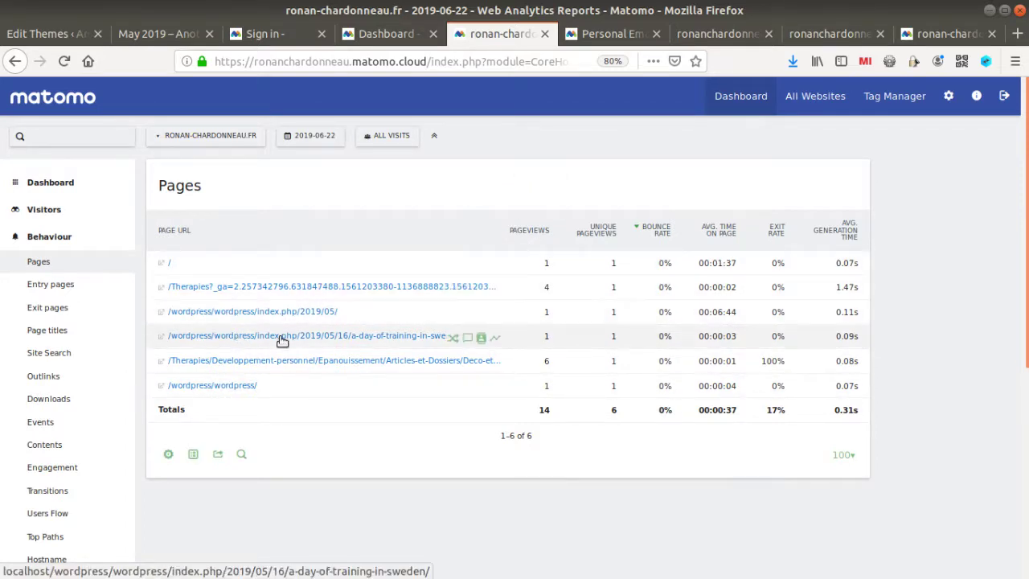
# Open the Local container's Matomo Configuration variable for editing in Tag Manager
pyautogui.click(916, 38)
pyautogui.click(895, 107)
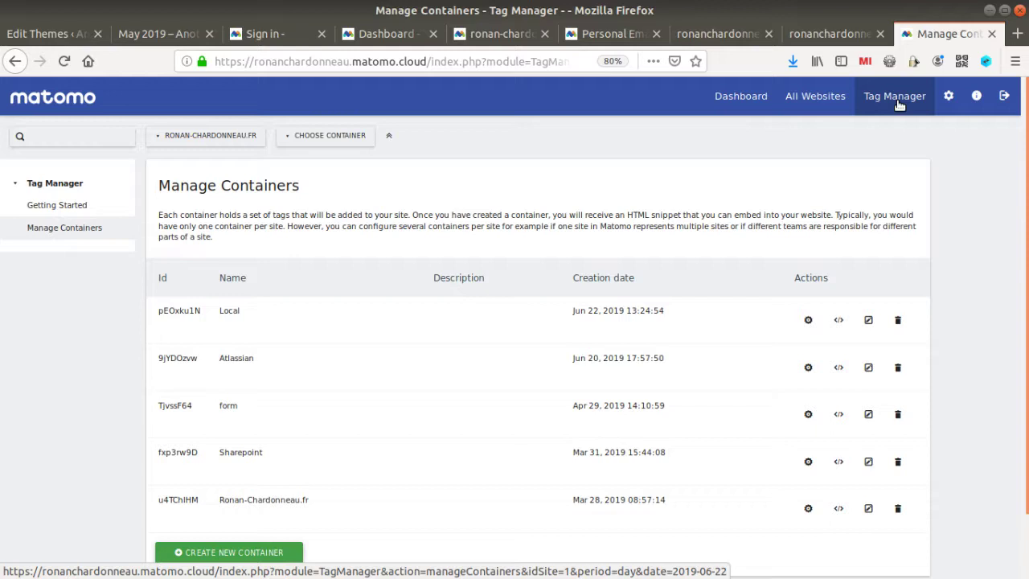
pyautogui.click(807, 321)
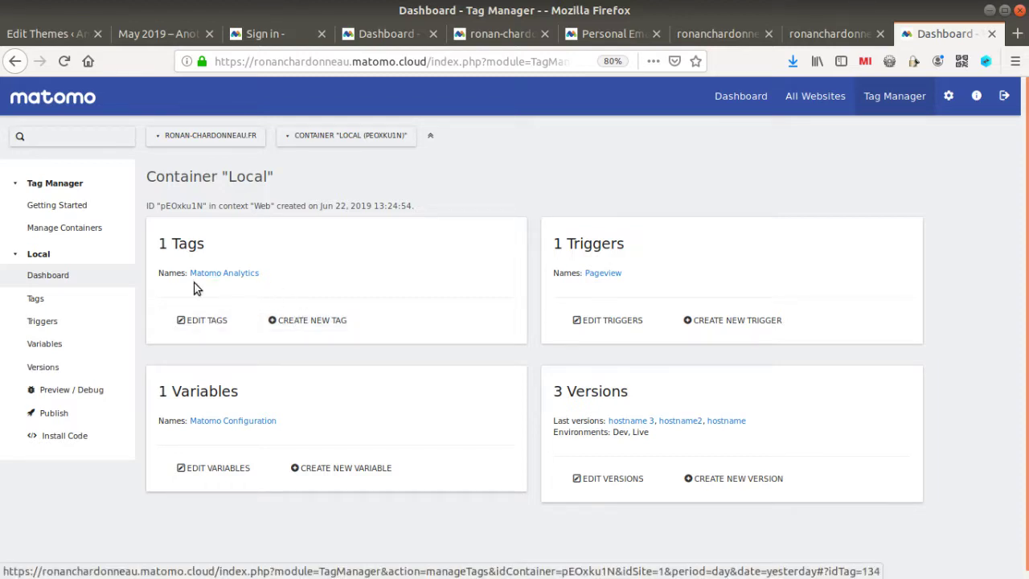
pyautogui.click(49, 344)
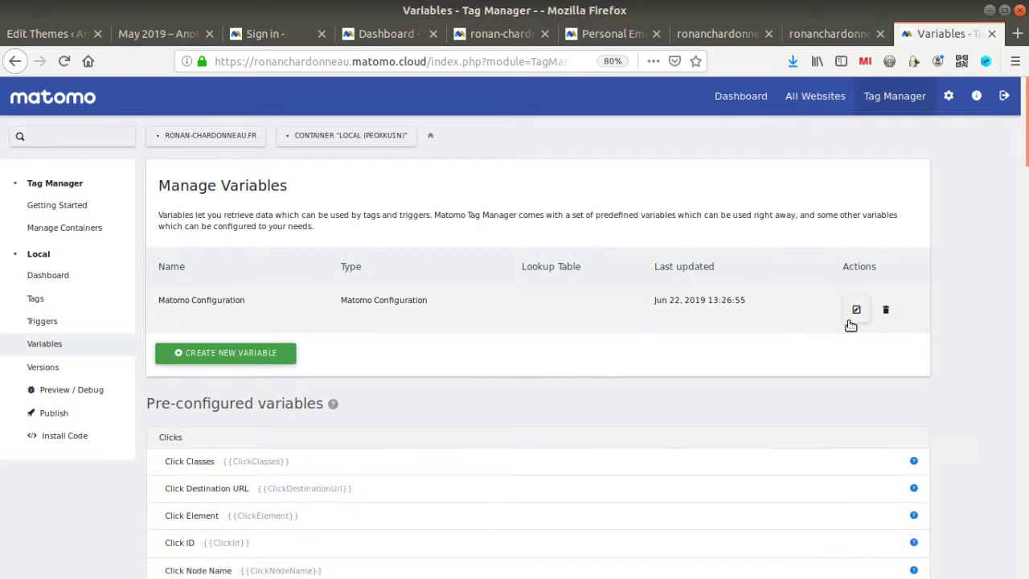
pyautogui.click(852, 312)
# Set the value of the custom dimension with index 2 to the pre-configured Page Hostname variable
pyautogui.scroll(-10, 257, 451)
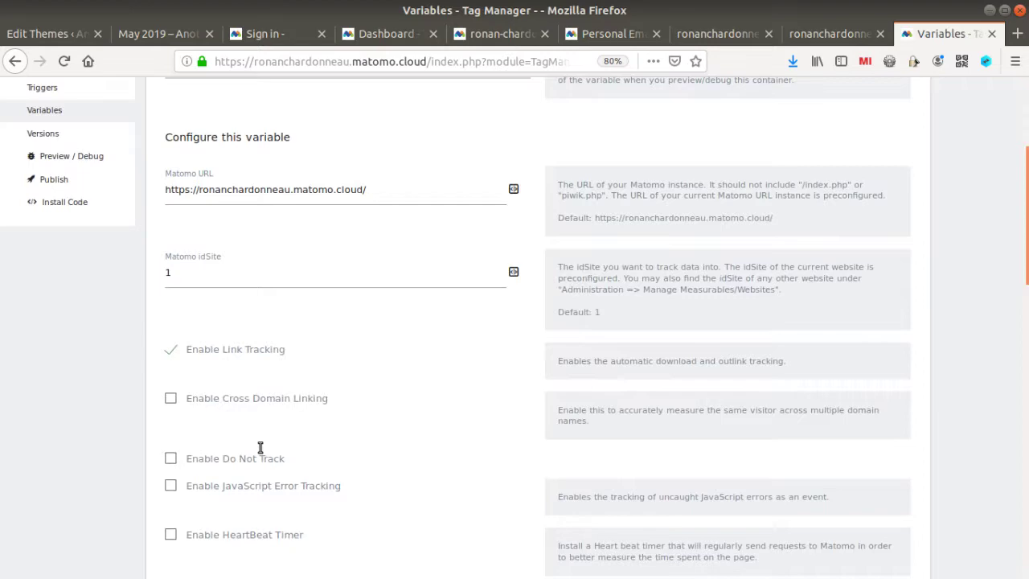
pyautogui.scroll(-4, 265, 450)
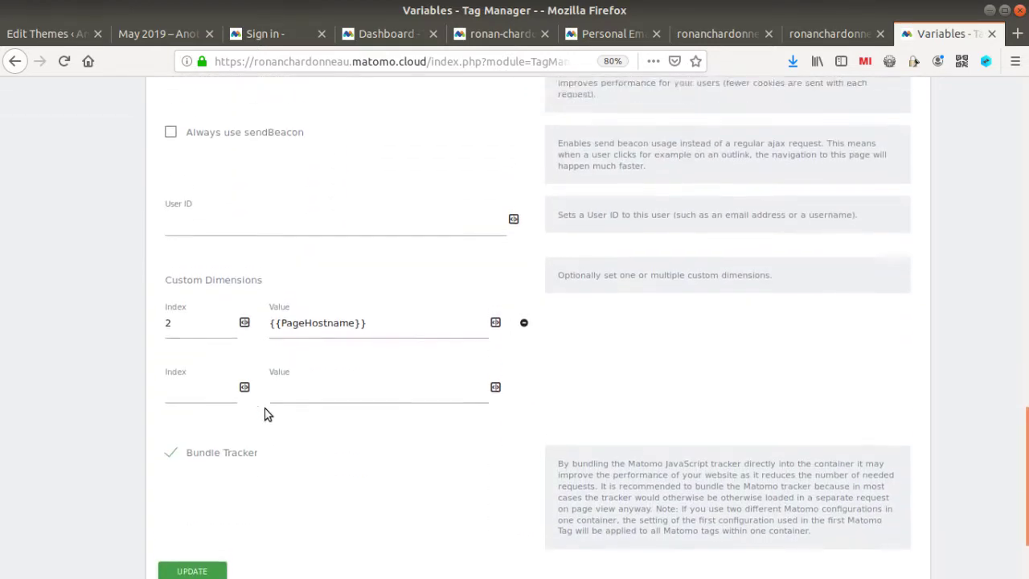
pyautogui.moveTo(401, 394); pyautogui.dragTo(269, 389)
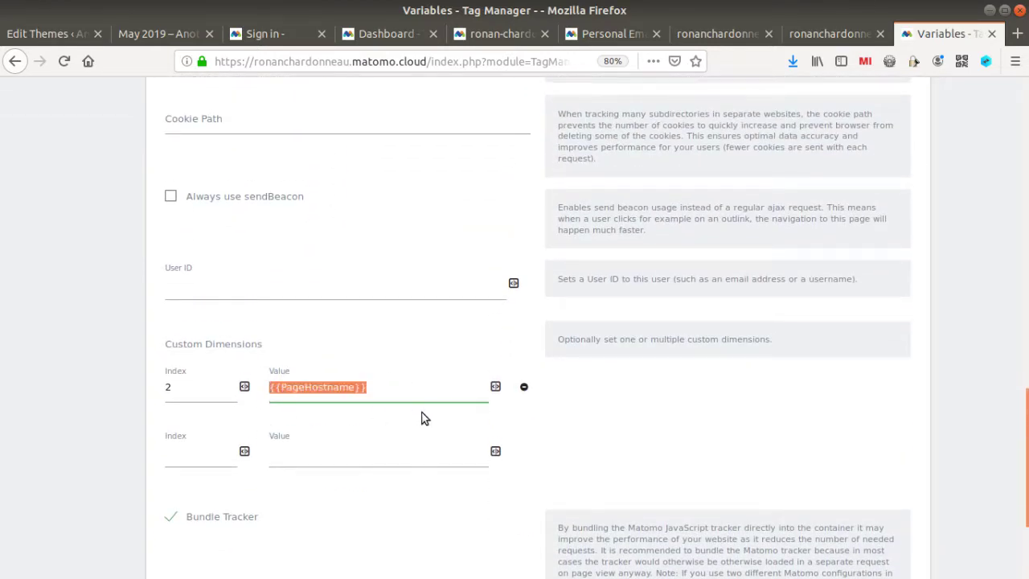
pyautogui.click(496, 388)
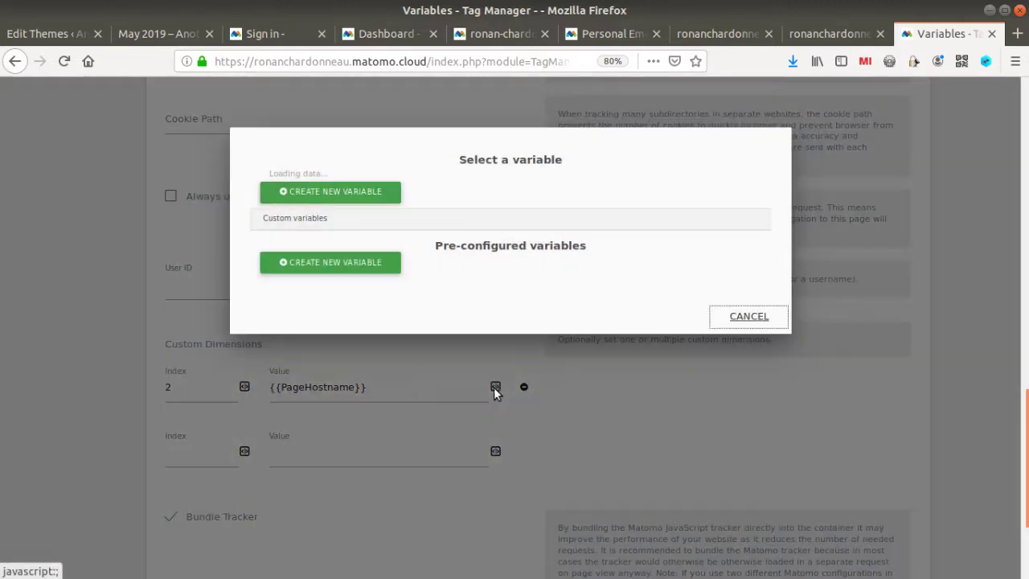
pyautogui.scroll(-3, 408, 353)
pyautogui.scroll(-15, 408, 365)
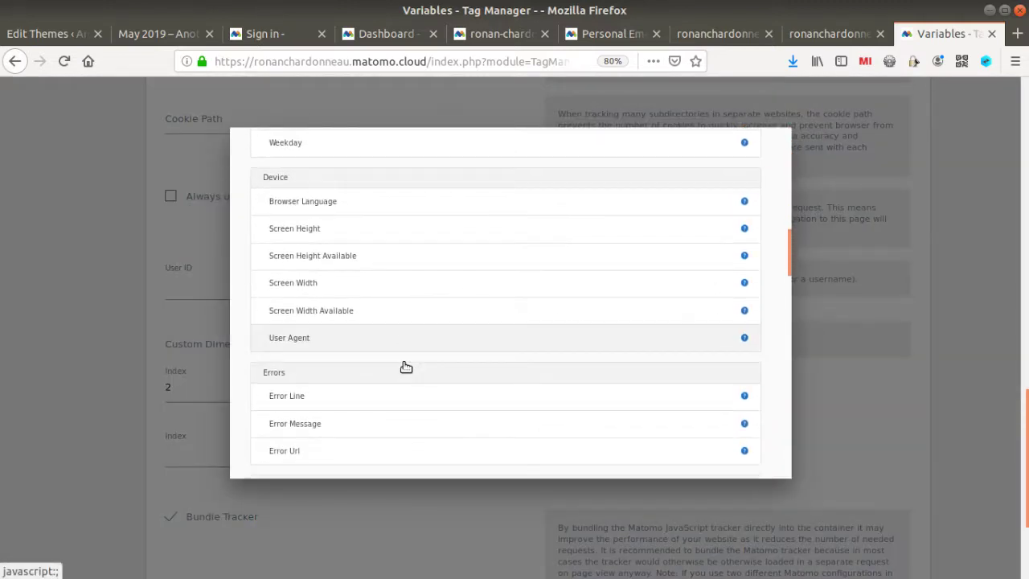
pyautogui.scroll(-9, 402, 367)
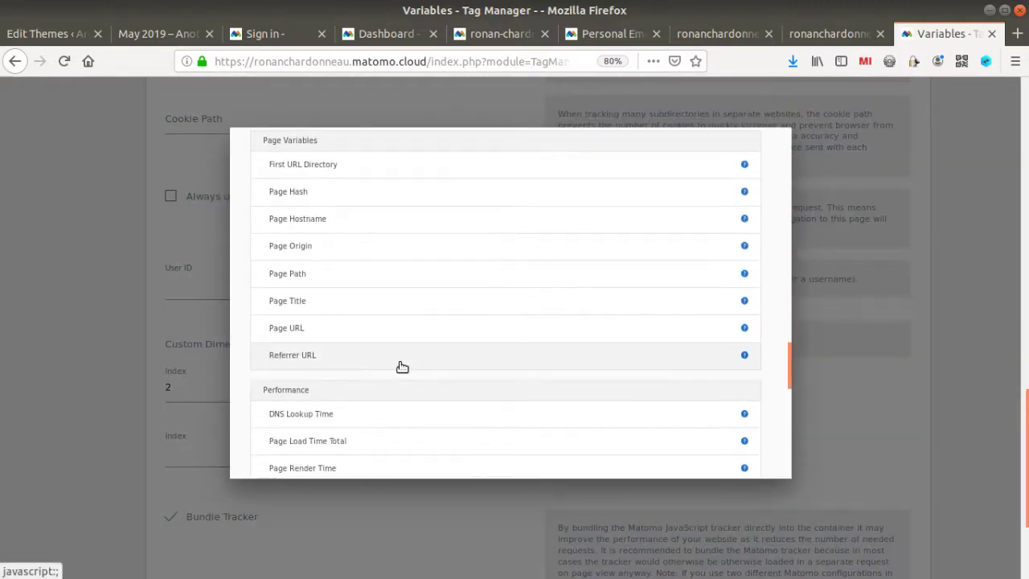
pyautogui.scroll(1, 343, 369)
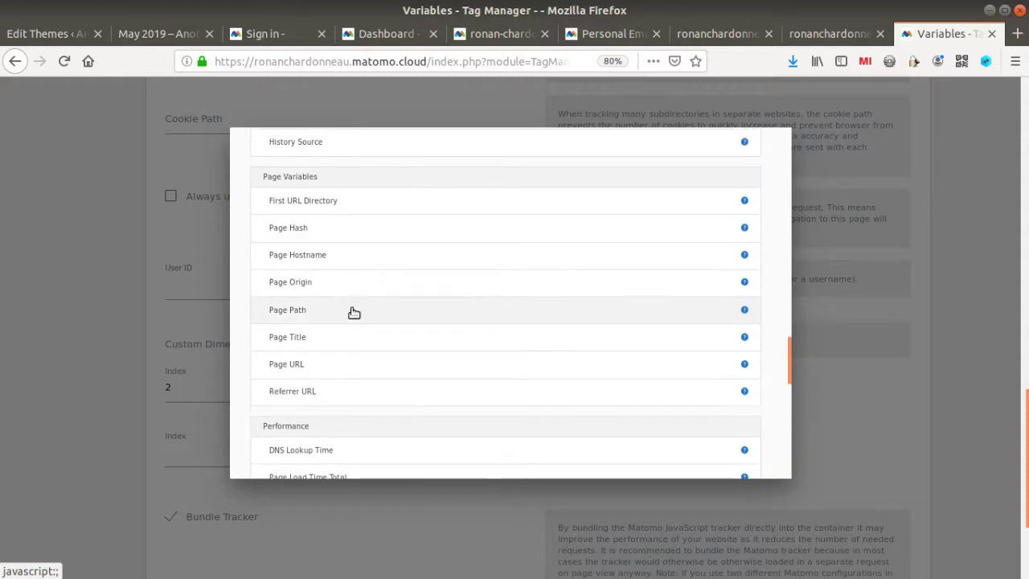
pyautogui.click(303, 265)
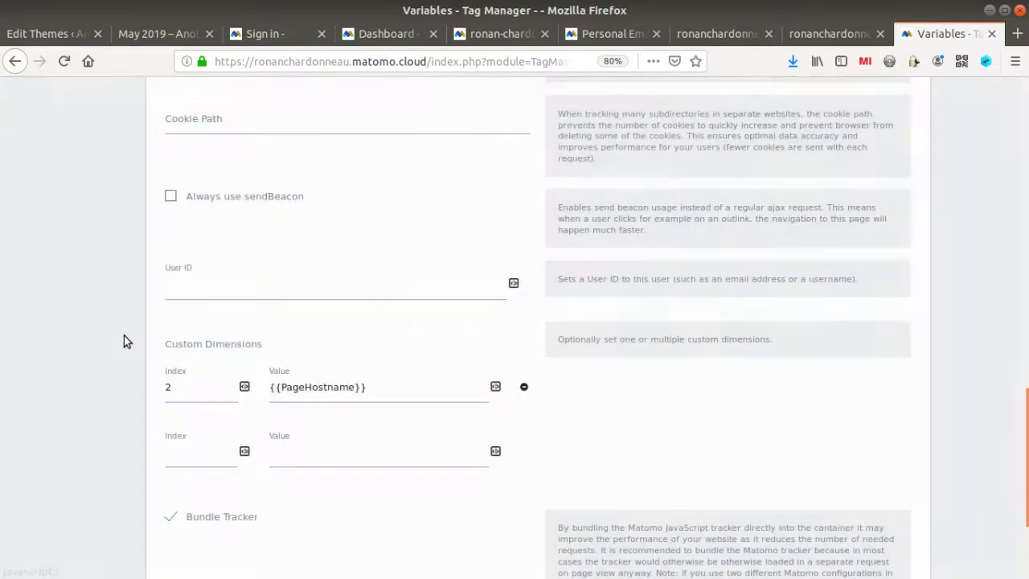
pyautogui.moveTo(191, 401); pyautogui.dragTo(155, 396)
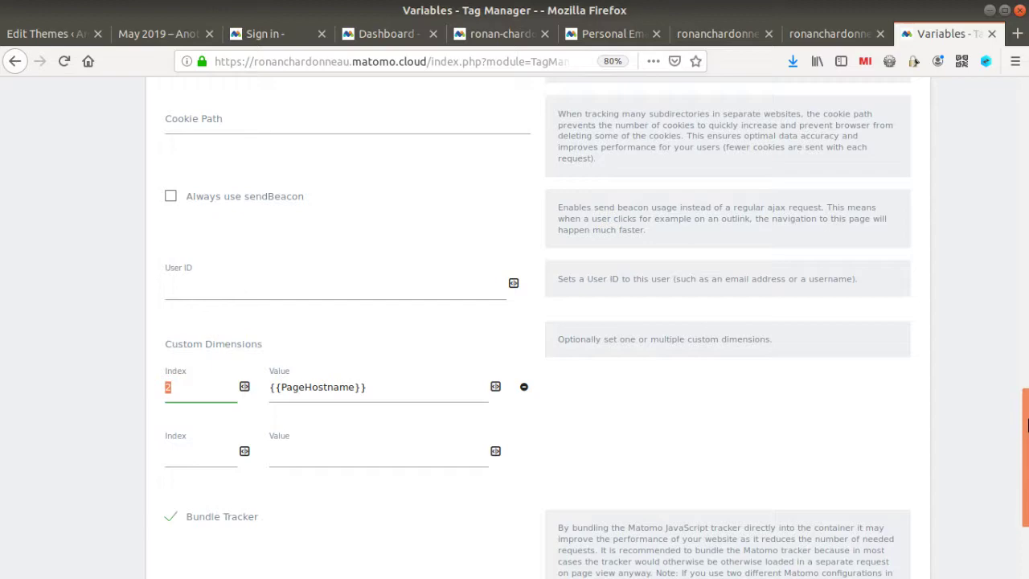
# Open the configuration of the Hostname action dimension in the Custom Dimensions administration
pyautogui.moveTo(1024, 450); pyautogui.dragTo(1012, 113)
pyautogui.click(960, 100)
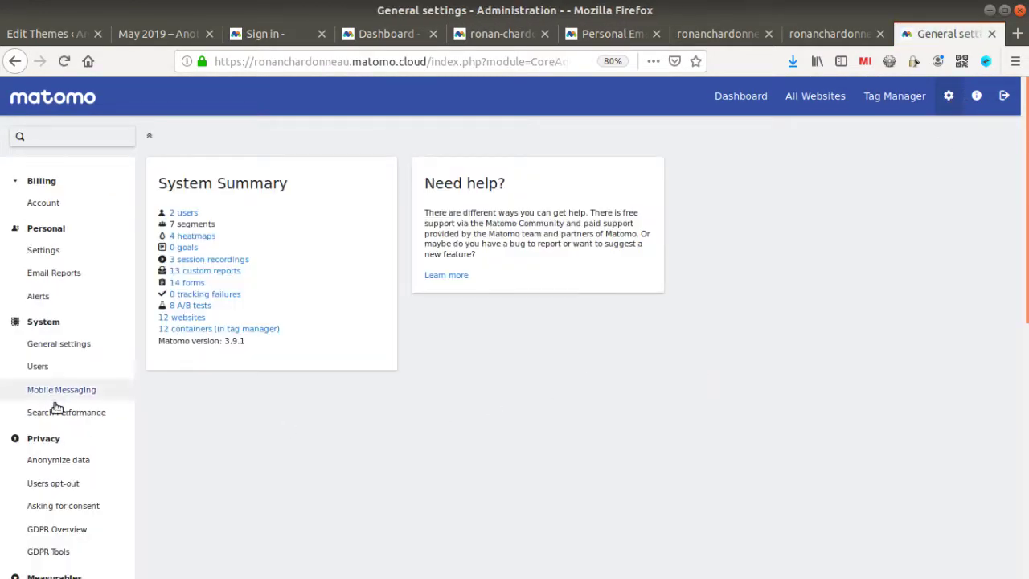
pyautogui.scroll(-5, 77, 426)
pyautogui.scroll(-2, 81, 462)
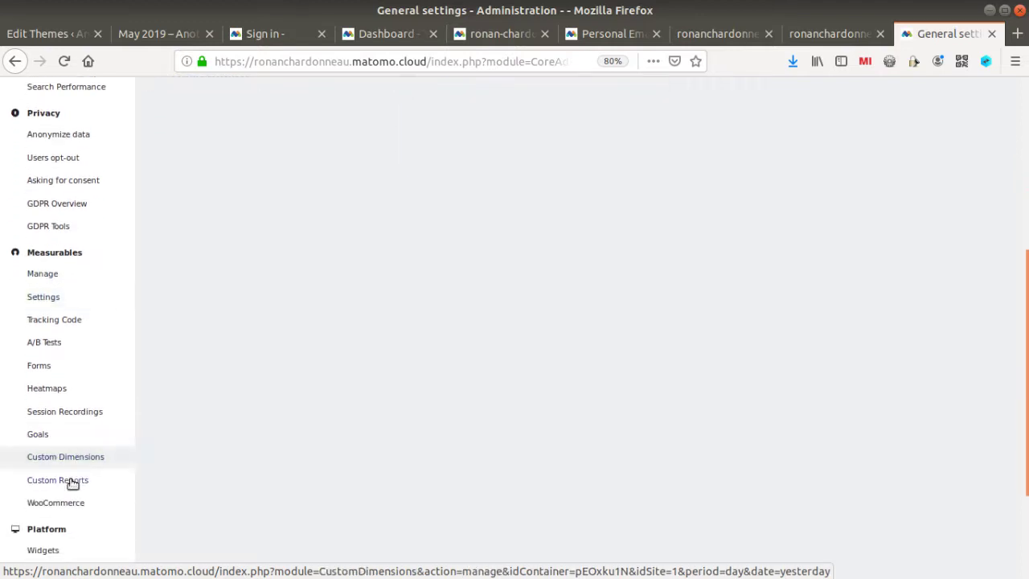
pyautogui.click(72, 457)
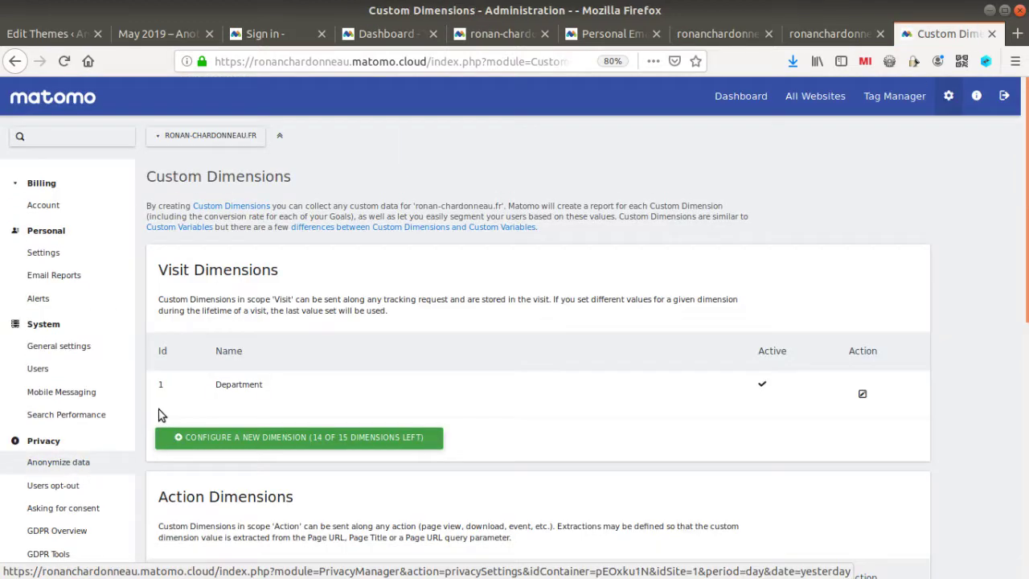
pyautogui.scroll(-5, 302, 426)
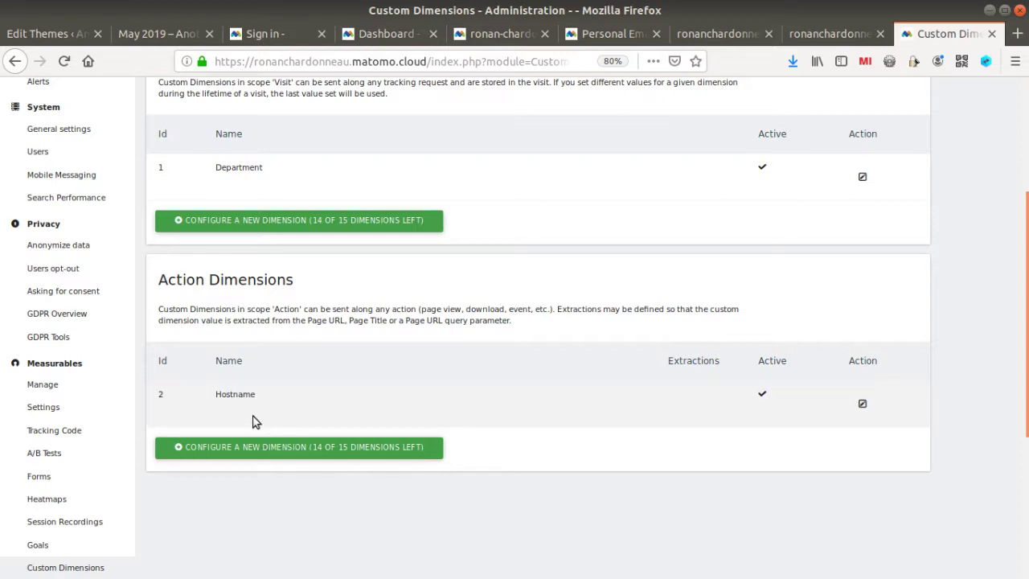
pyautogui.click(862, 403)
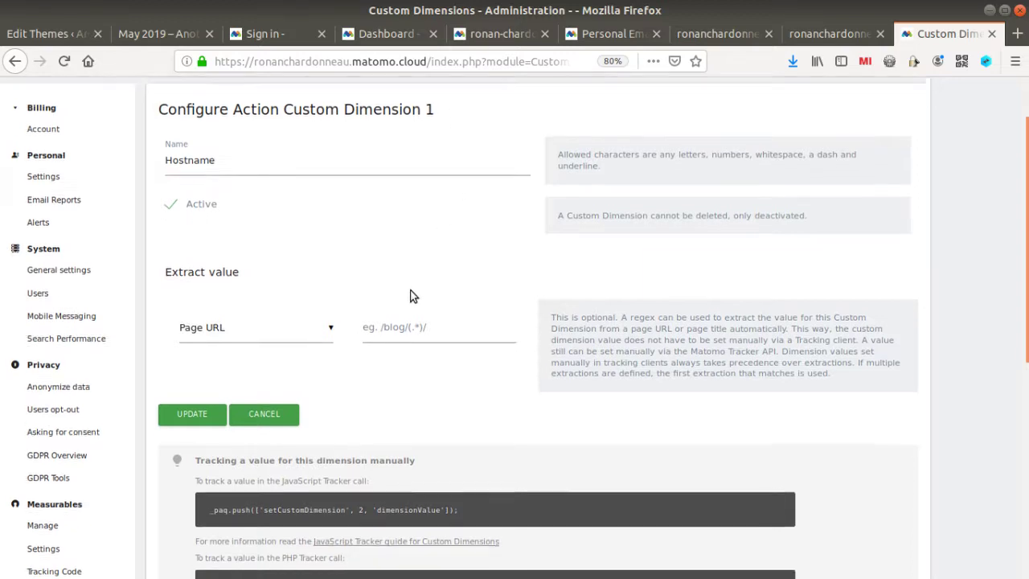
pyautogui.scroll(2, 450, 281)
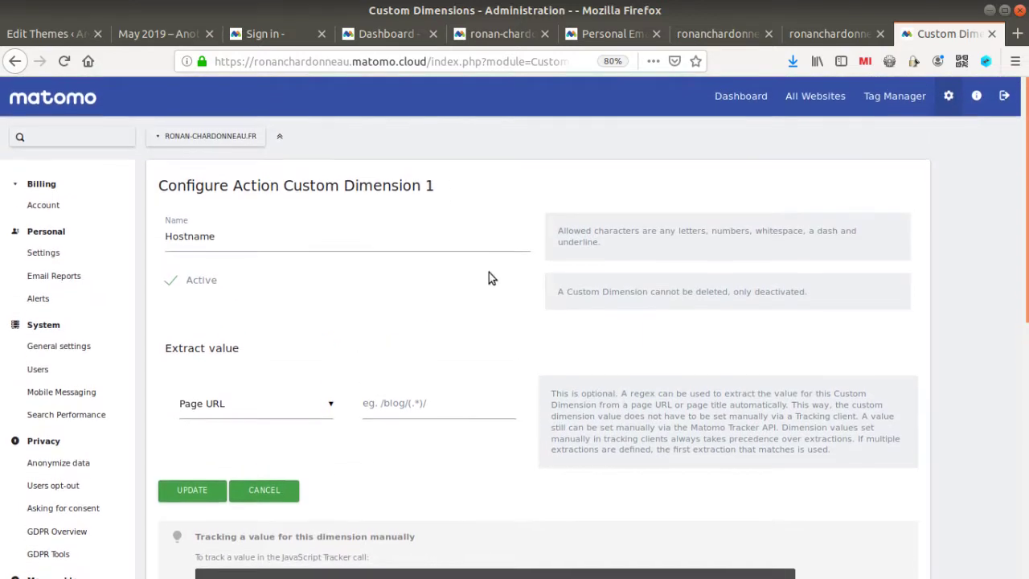
# Open the Hostname report in the Behaviour section and set its date to 2019-06-22
pyautogui.click(734, 99)
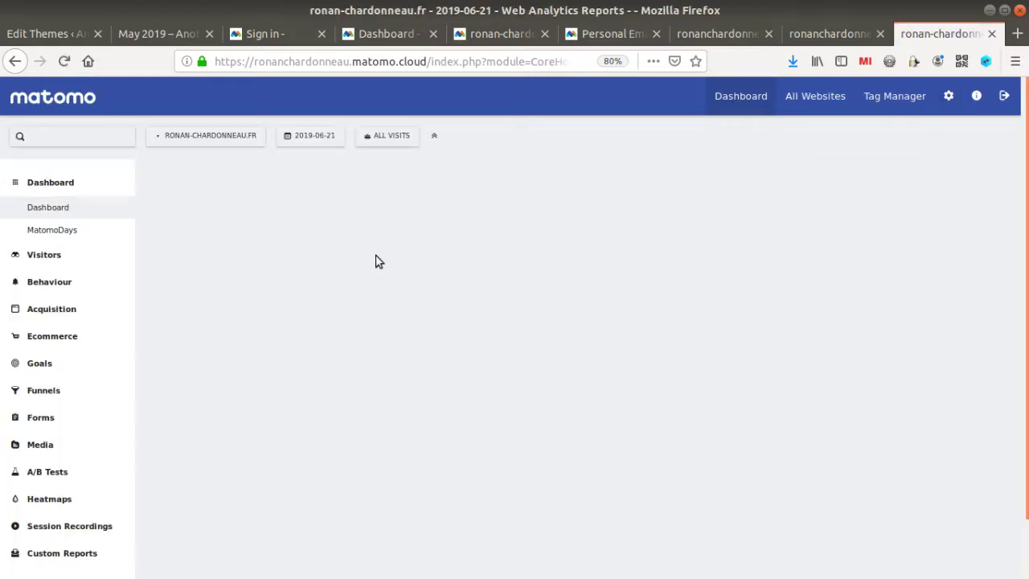
pyautogui.click(45, 256)
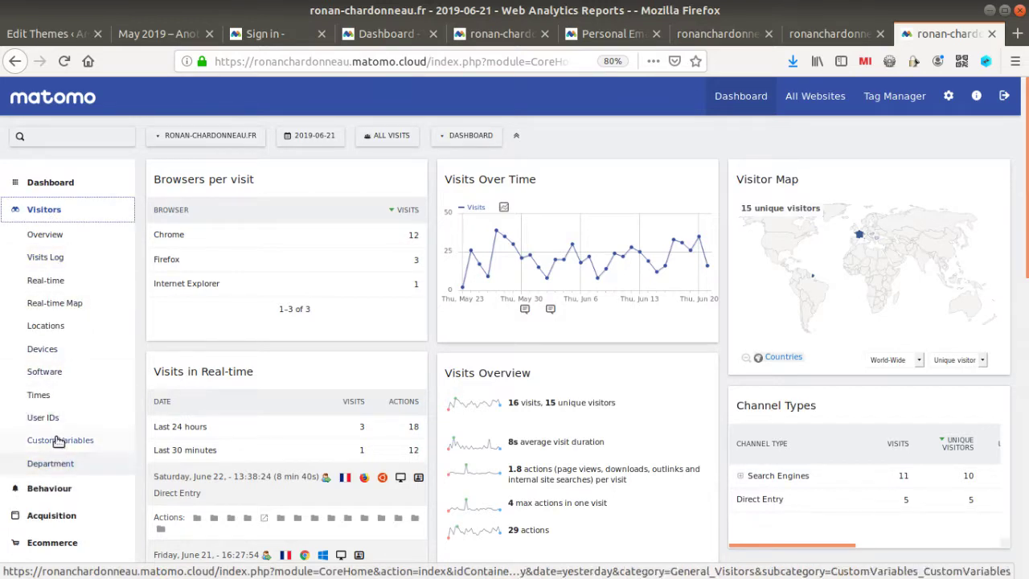
pyautogui.click(84, 212)
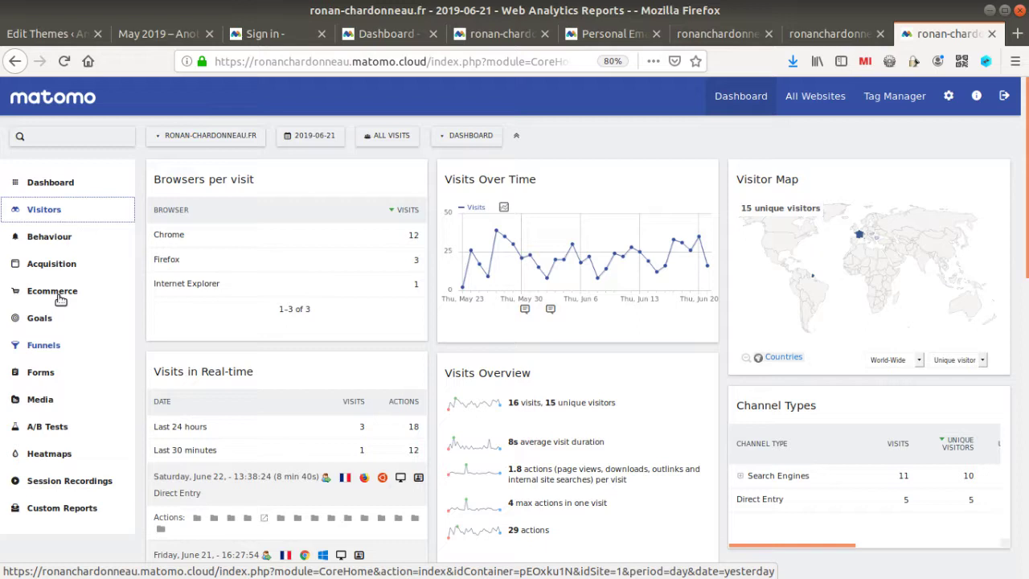
pyautogui.click(64, 236)
pyautogui.scroll(-3, 60, 450)
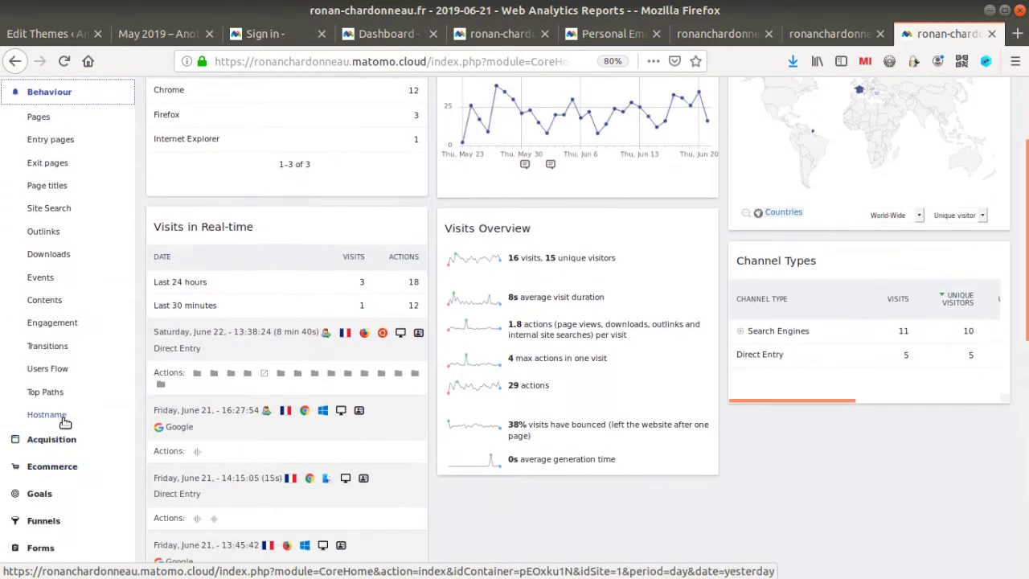
pyautogui.click(64, 421)
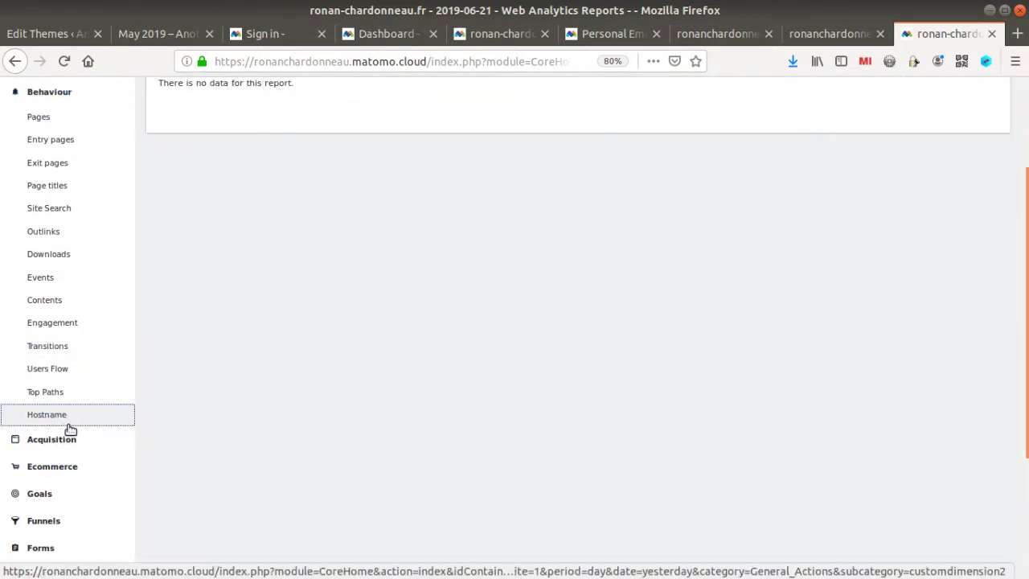
pyautogui.click(313, 137)
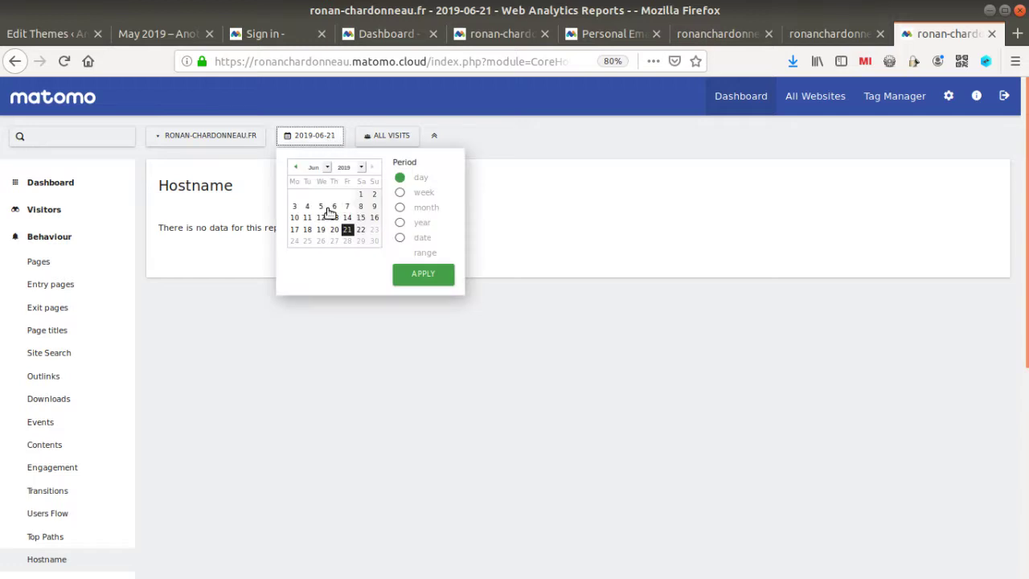
pyautogui.click(361, 230)
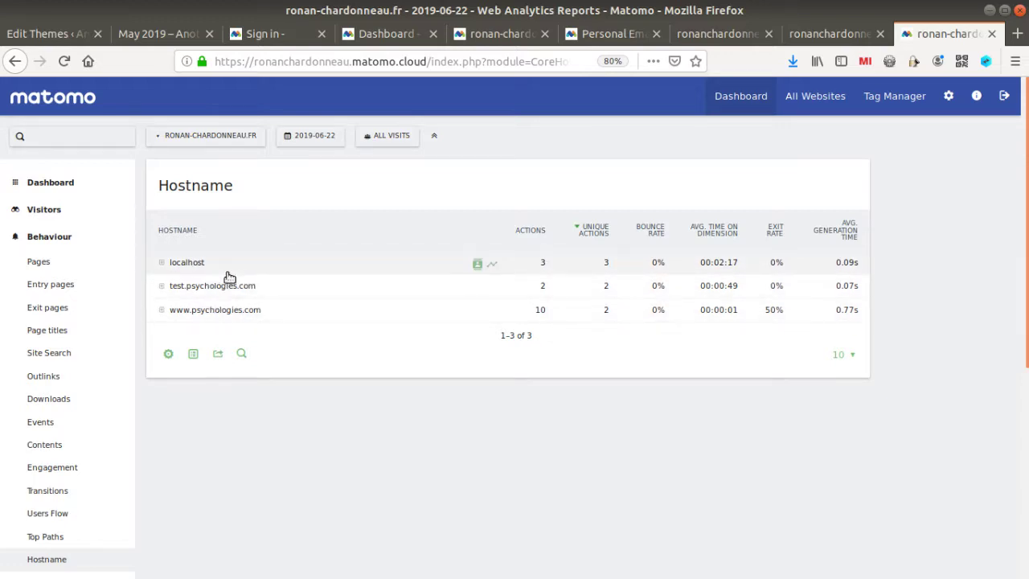
# Expand the localhost row of the Hostname report to inspect its action URLs, and collapse it again
pyautogui.click(216, 262)
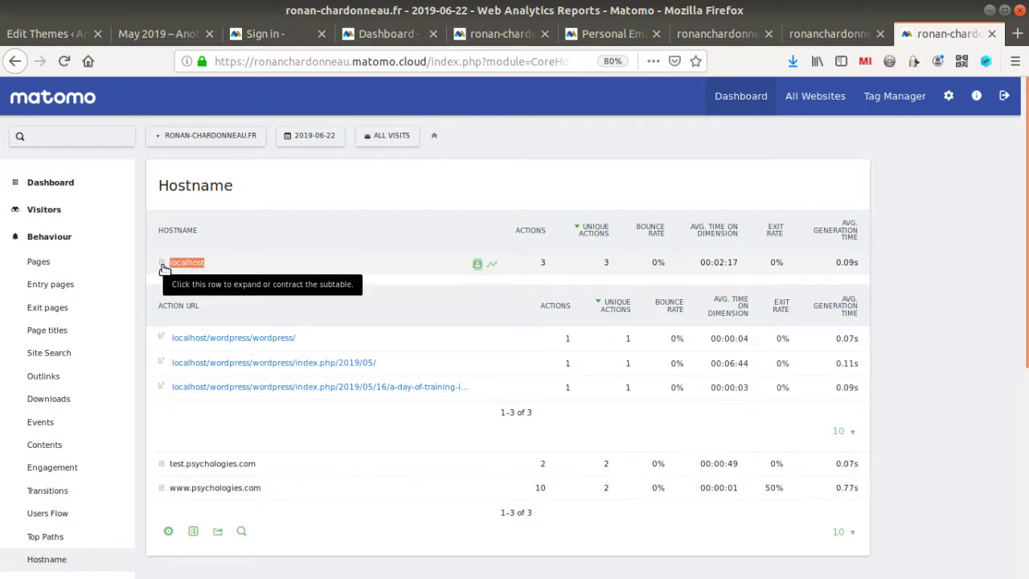
pyautogui.click(175, 268)
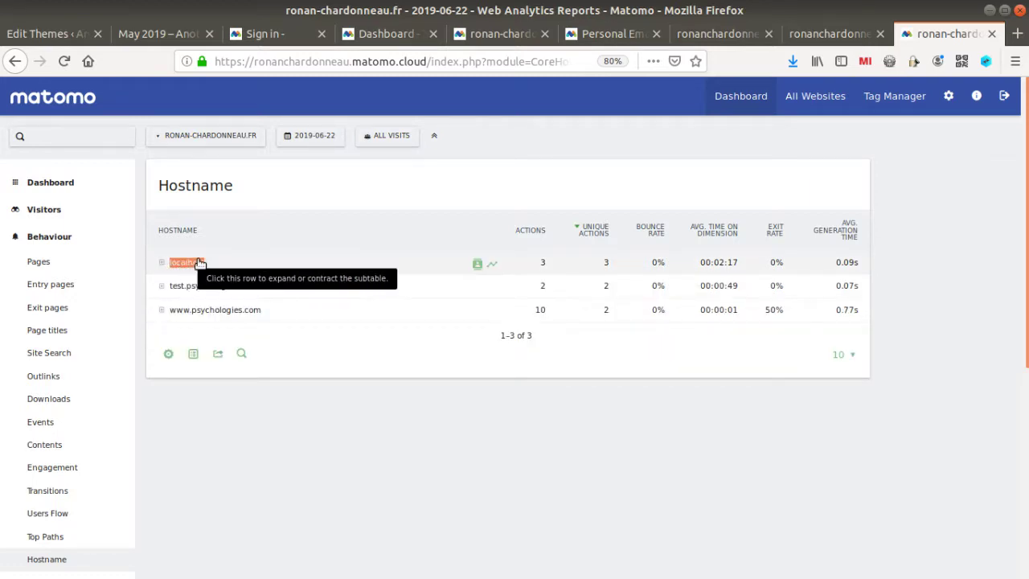
pyautogui.click(452, 188)
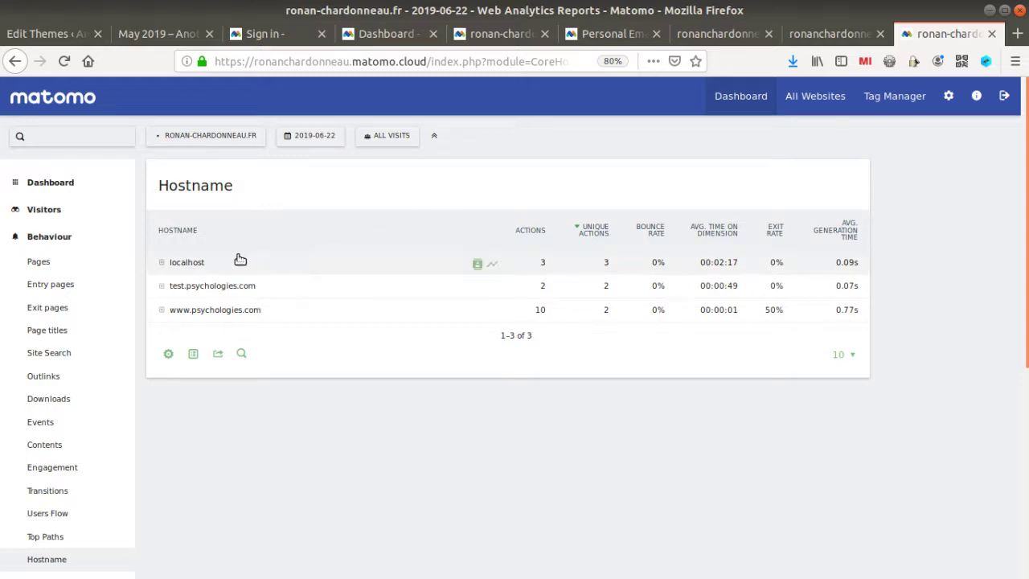
pyautogui.click(195, 269)
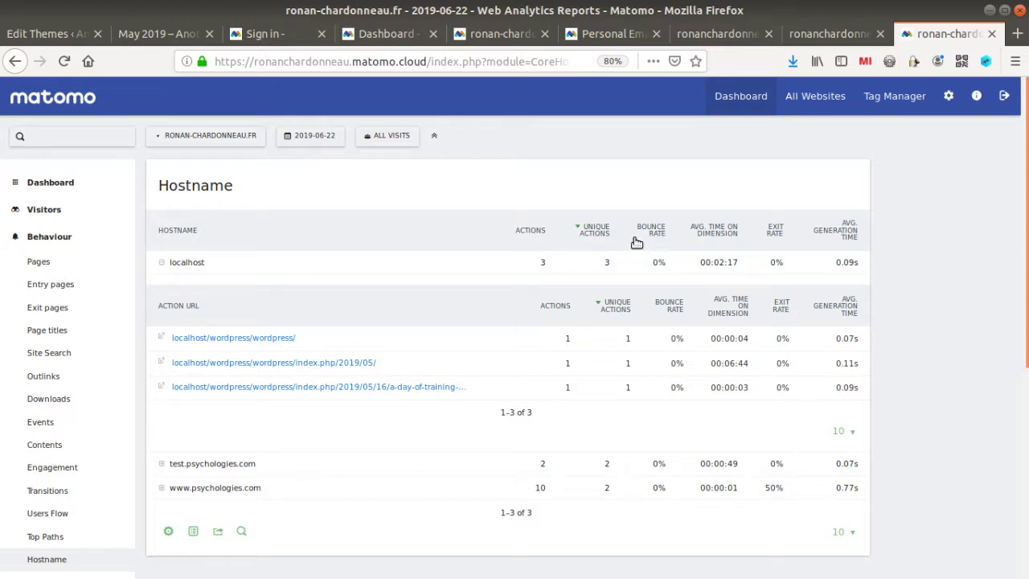
pyautogui.click(163, 265)
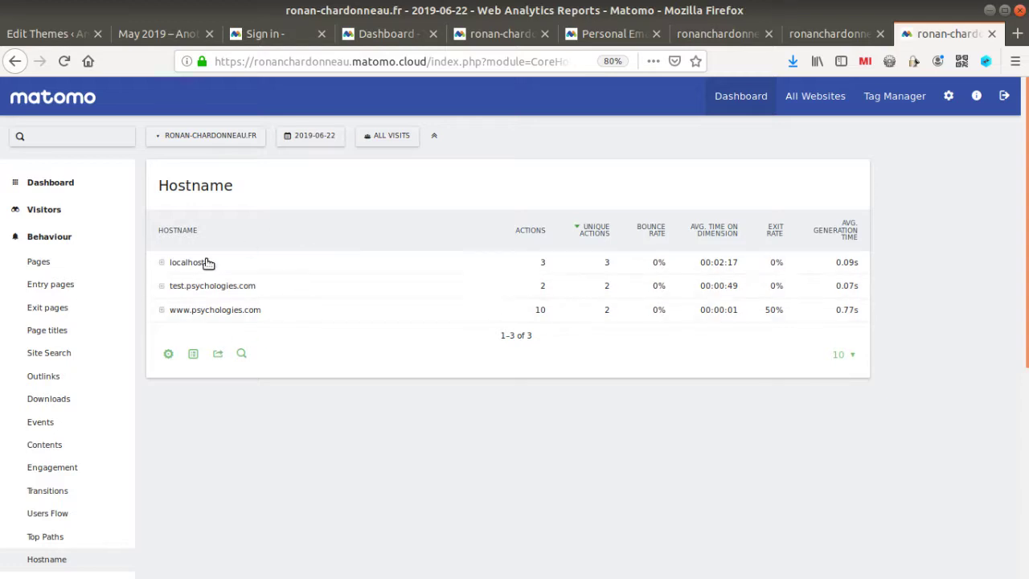
# Open the HTML output of the "hostname with custom dimension only" email report for 2019-06-21 and return to the email reports list
pyautogui.click(952, 103)
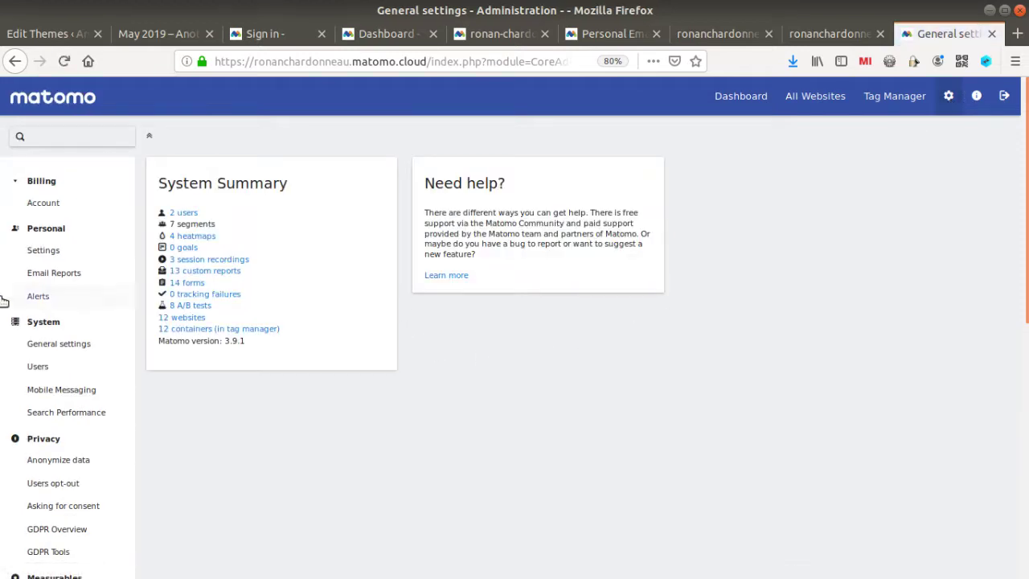
pyautogui.click(51, 273)
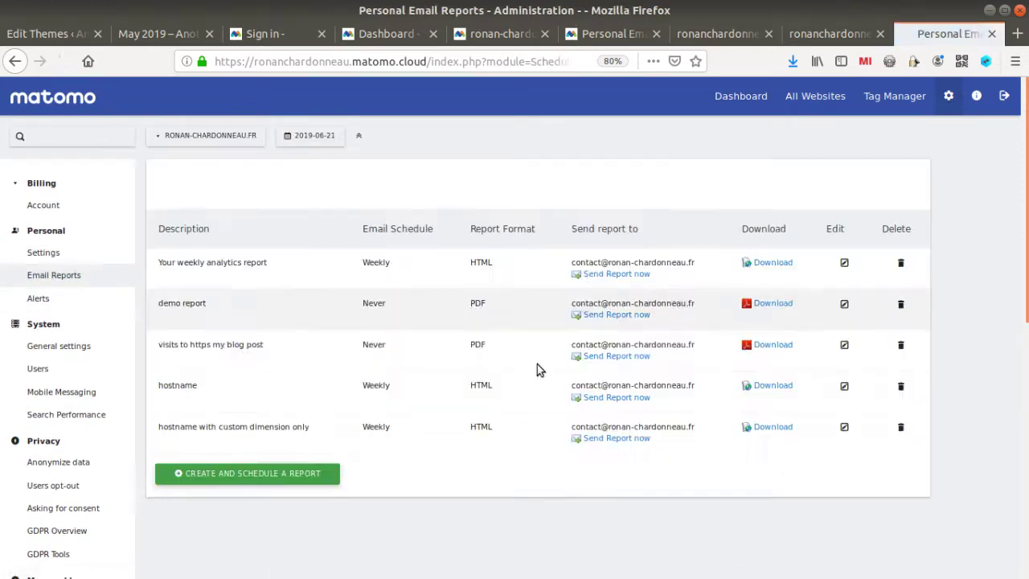
pyautogui.click(780, 428)
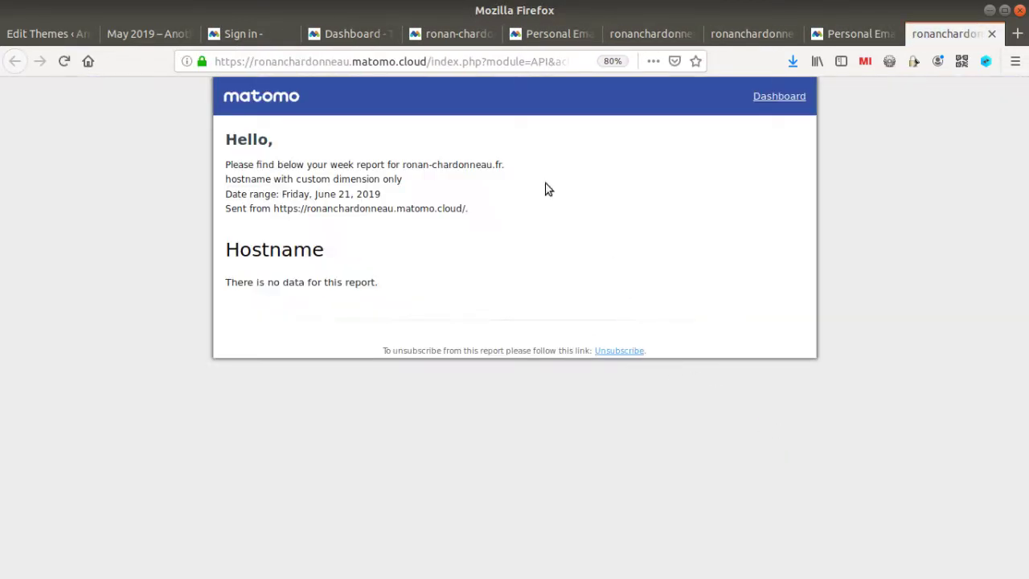
pyautogui.click(821, 36)
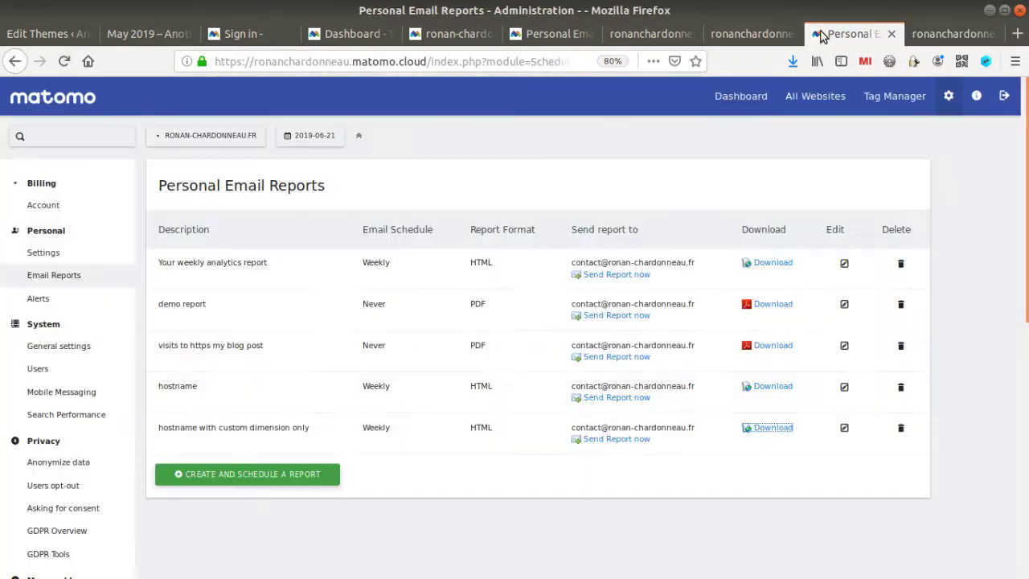
# Set the email reports date to 2019-06-22 and view the "hostname with custom dimension only" report for that day
pyautogui.click(306, 134)
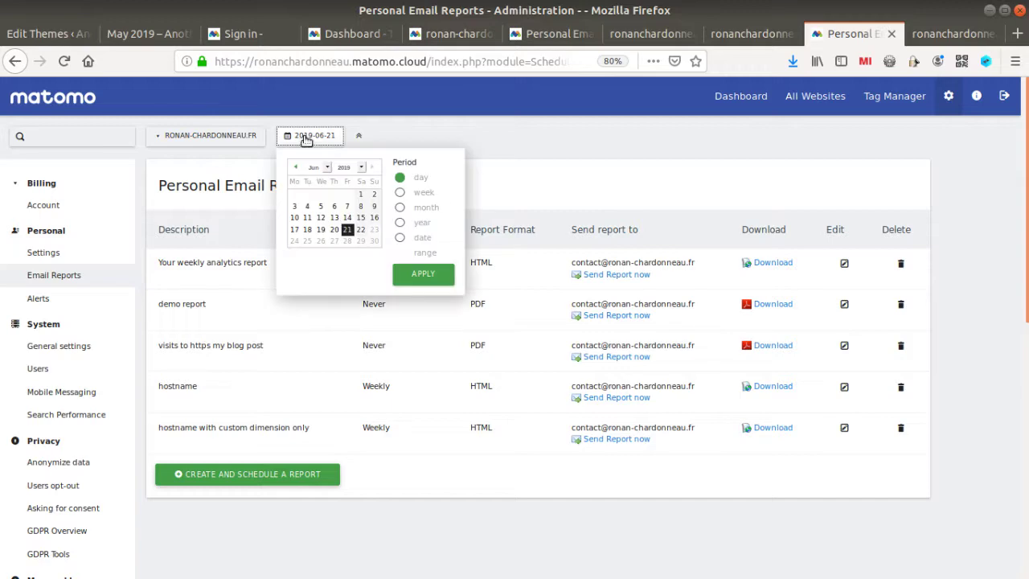
pyautogui.click(361, 229)
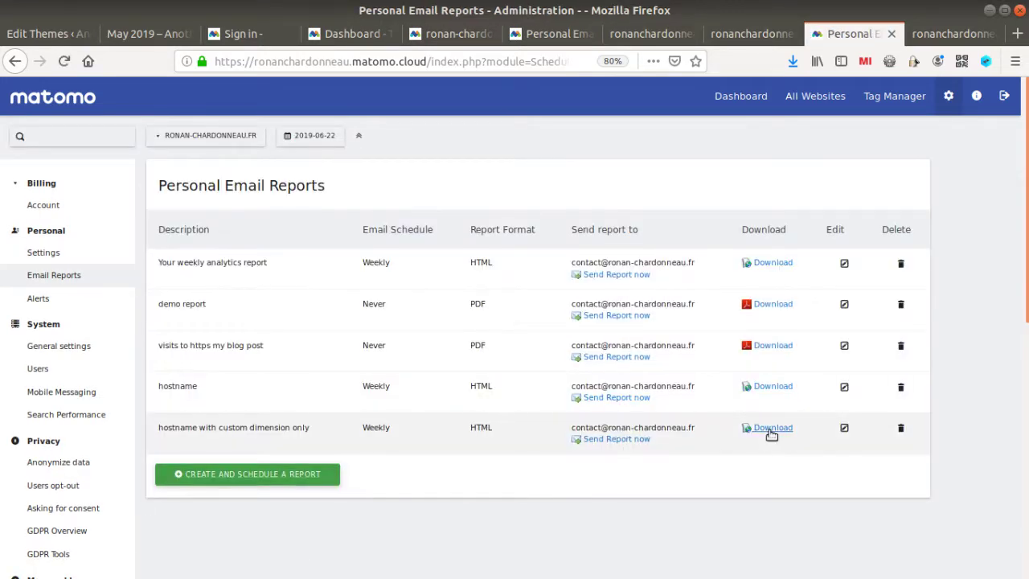
pyautogui.click(771, 431)
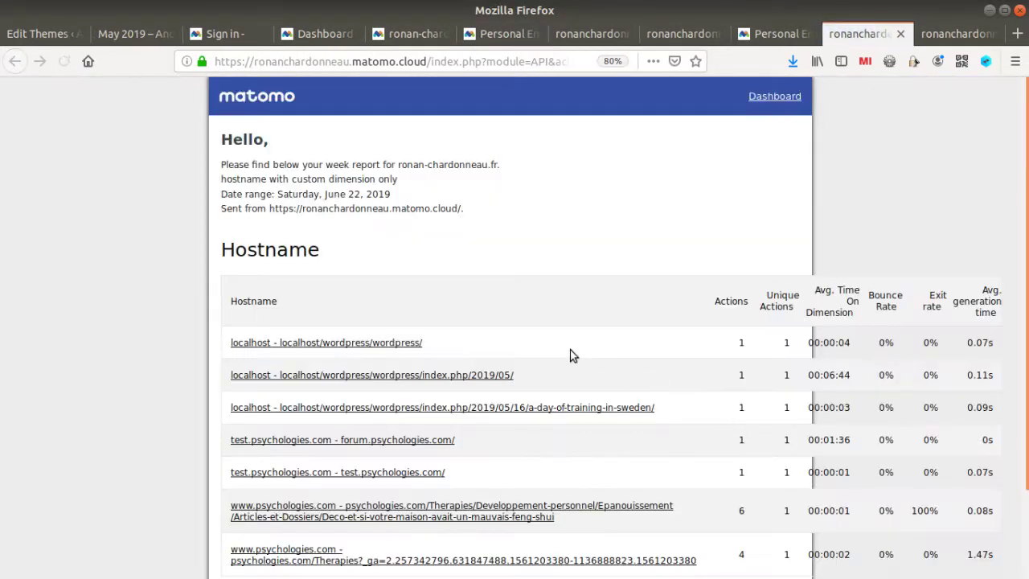
pyautogui.scroll(-2, 562, 352)
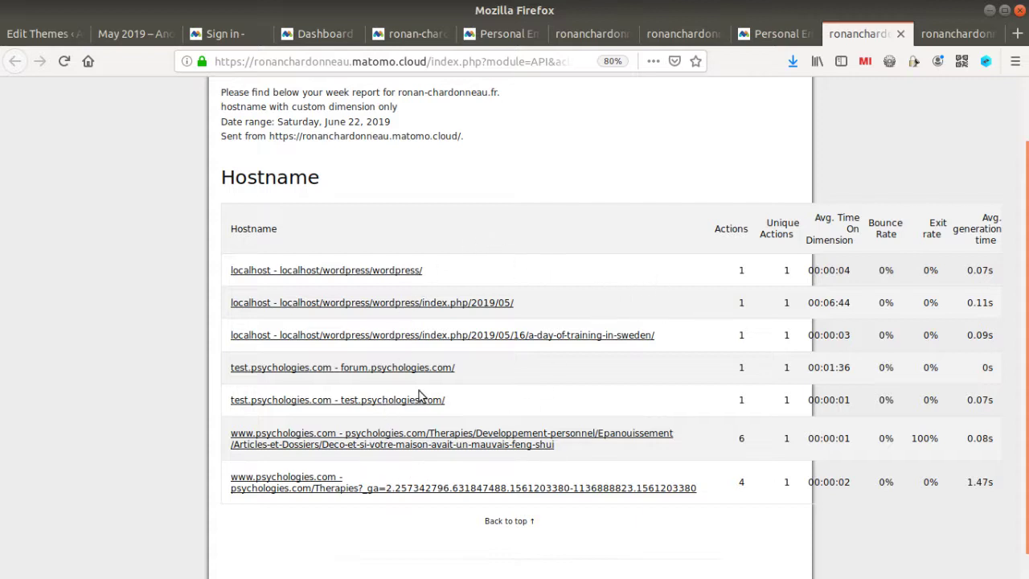
pyautogui.click(773, 33)
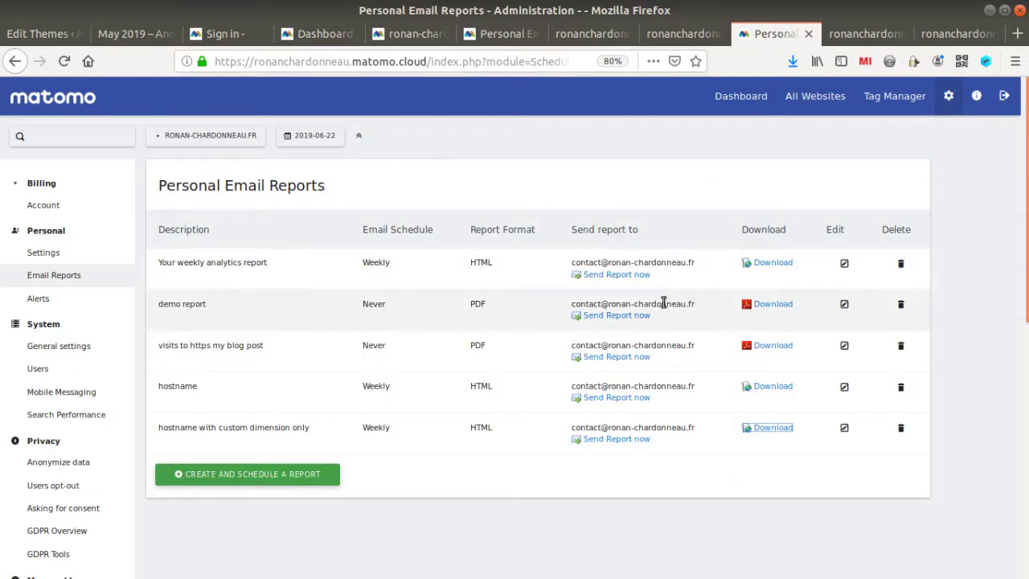
# Open the Hostname custom report's configuration from the managed reports and review its report type, dimensions and metrics
pyautogui.click(738, 106)
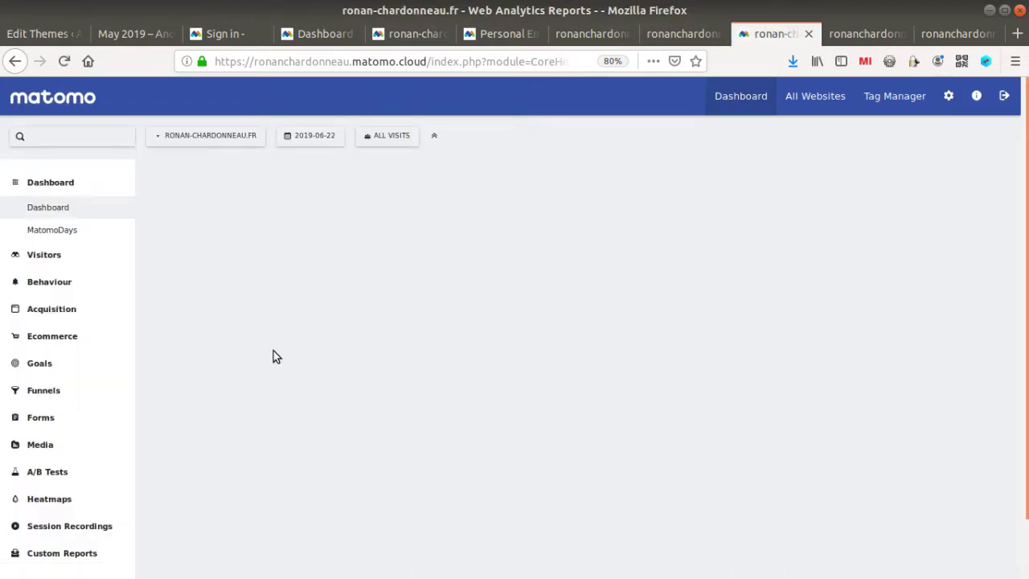
pyautogui.scroll(-3, 80, 416)
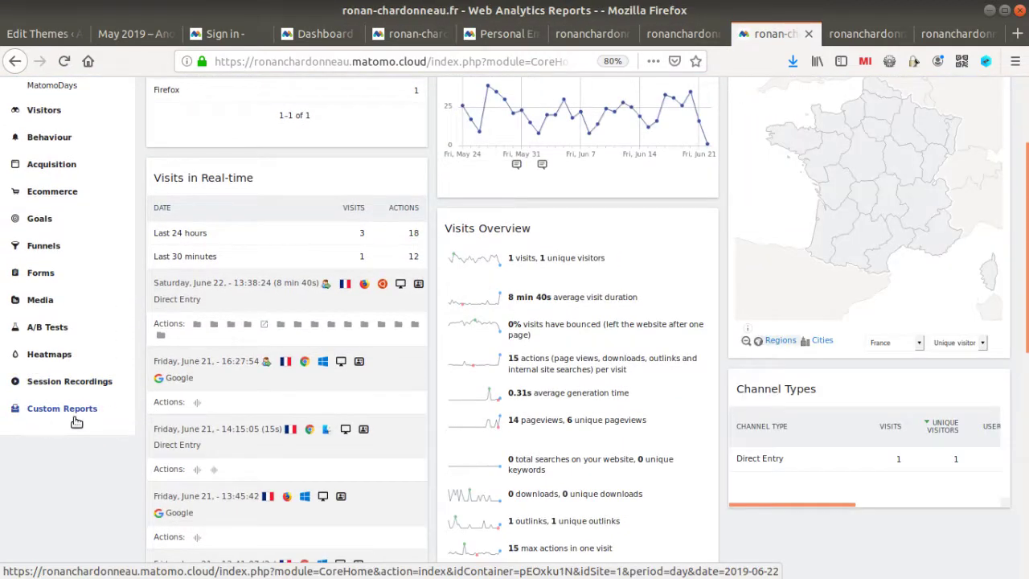
pyautogui.click(71, 411)
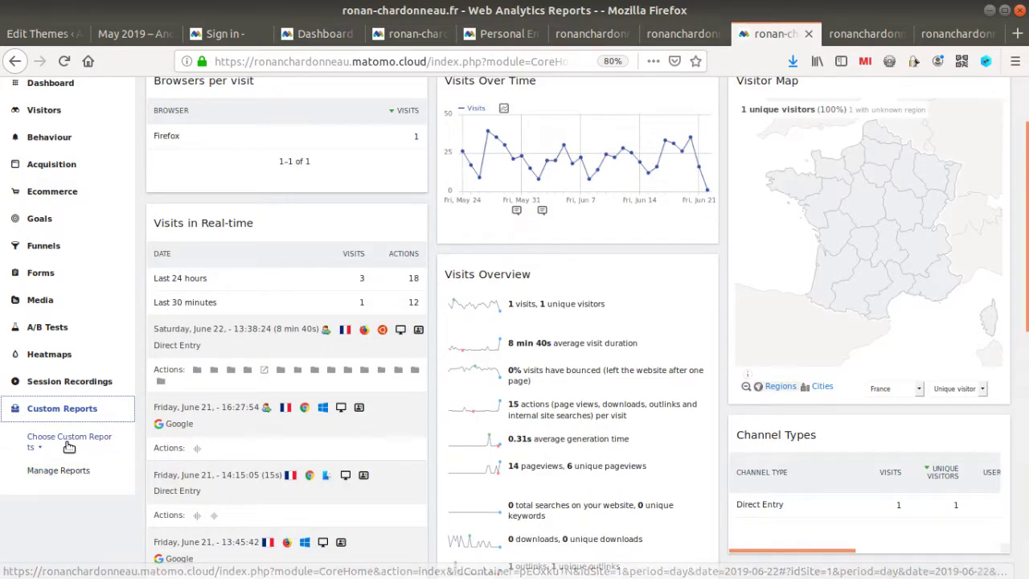
pyautogui.click(65, 470)
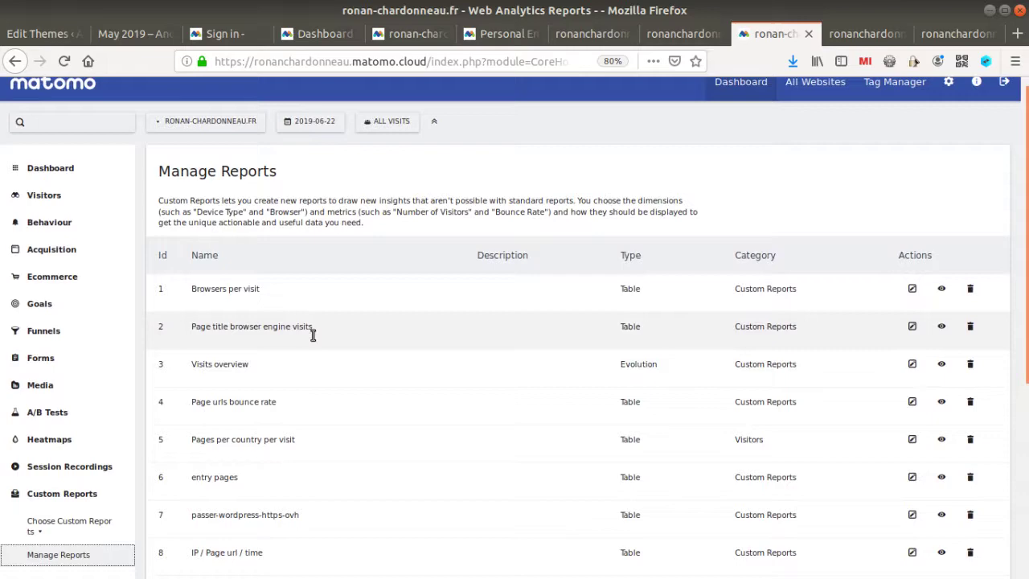
pyautogui.scroll(-3, 302, 402)
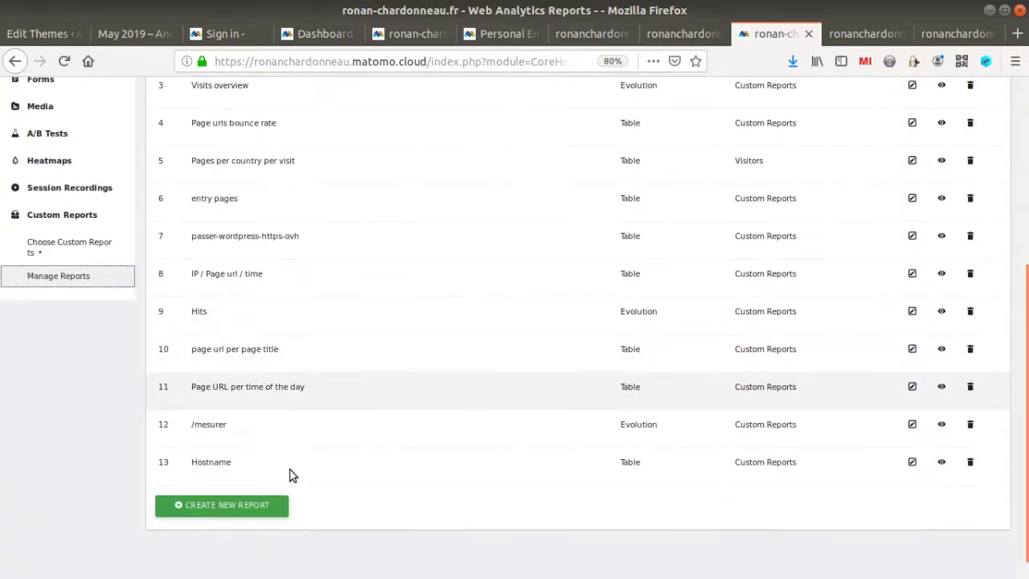
pyautogui.click(911, 462)
pyautogui.scroll(-3, 407, 388)
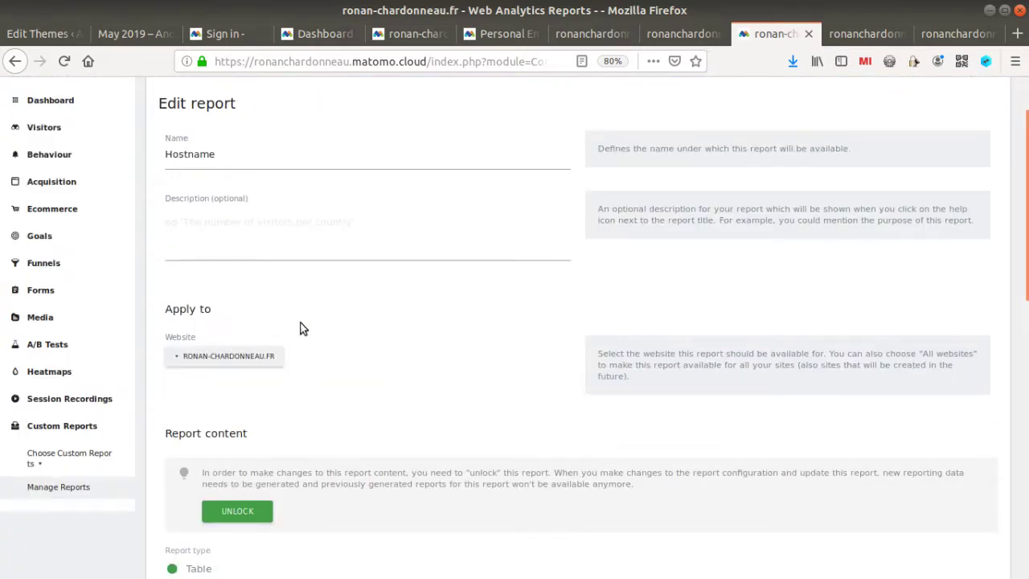
pyautogui.scroll(-5, 314, 385)
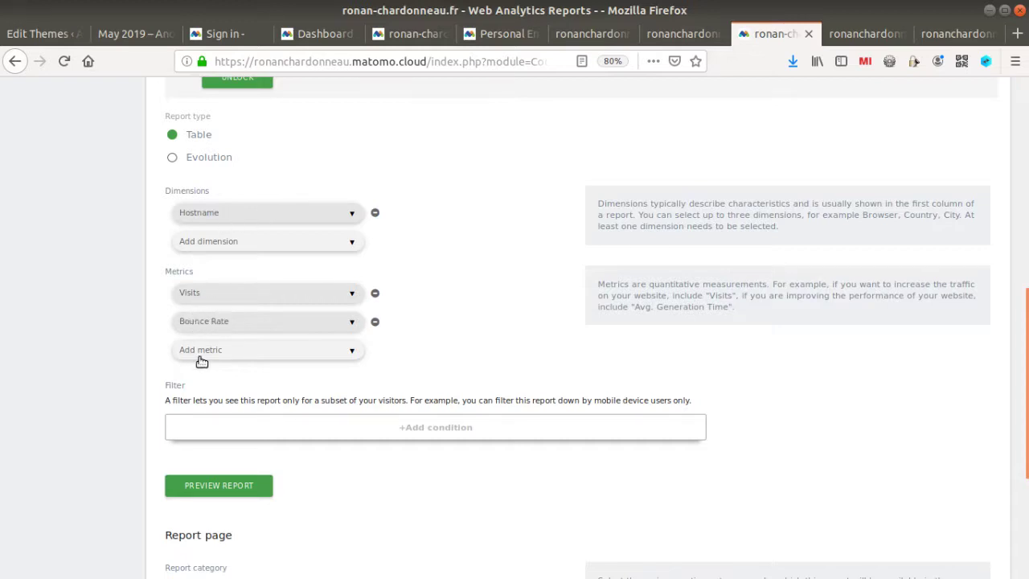
pyautogui.scroll(5, 201, 362)
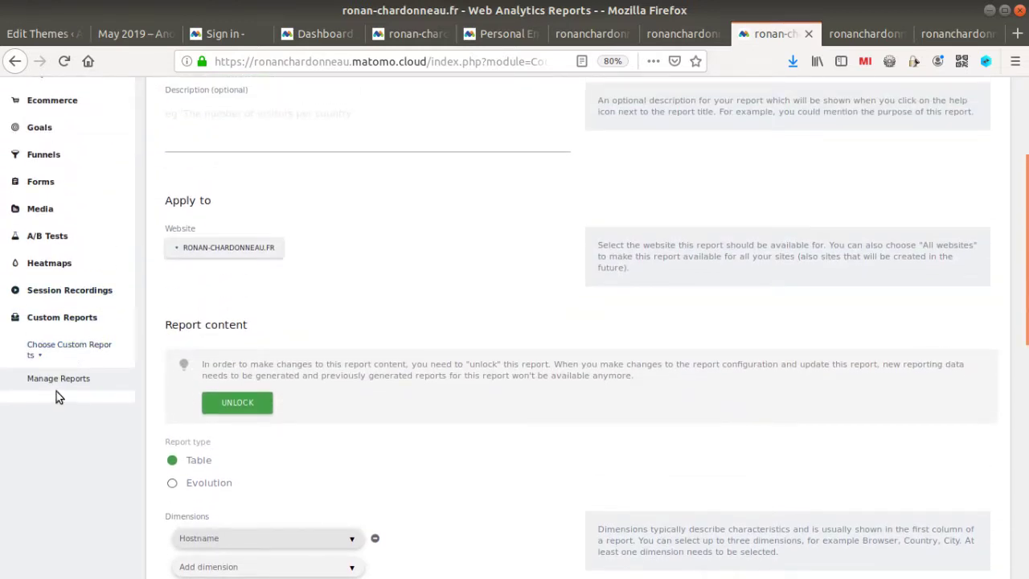
# Display the Hostname custom report for 2019-06-22
pyautogui.click(71, 356)
pyautogui.scroll(-2, 71, 474)
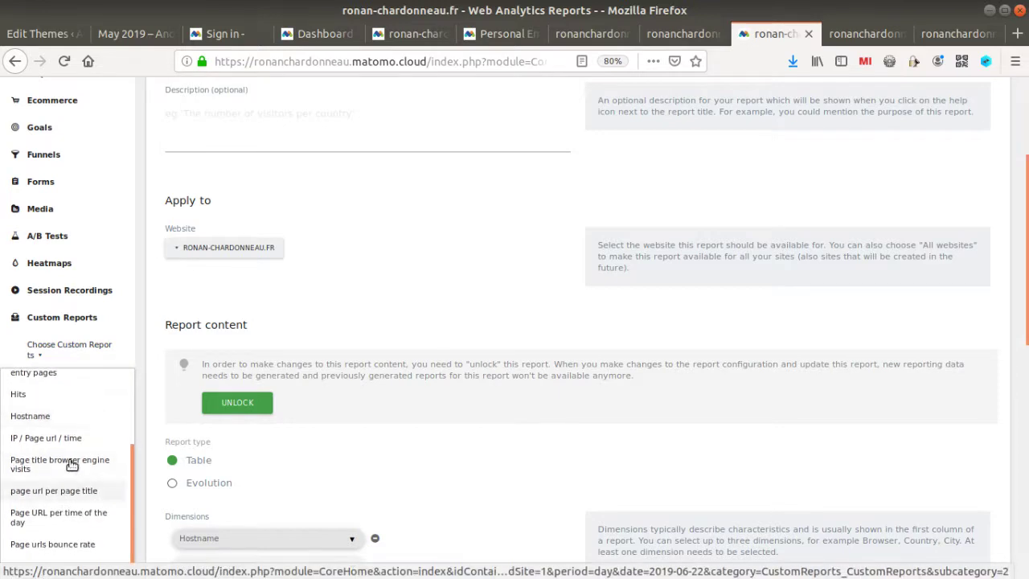
pyautogui.click(76, 419)
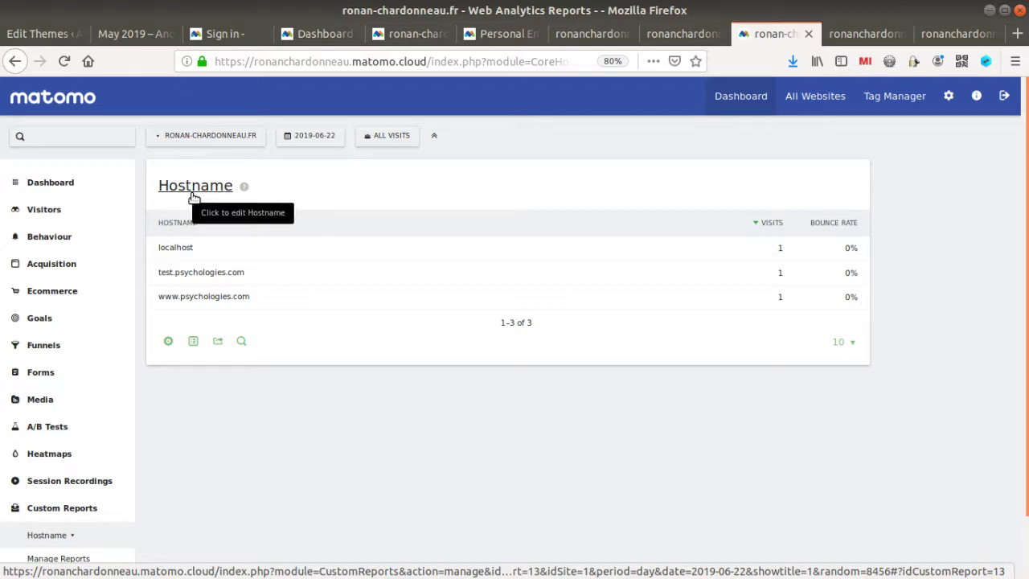
# View the output of the "hostname" email report and highlight the localhost entry in its table
pyautogui.click(957, 106)
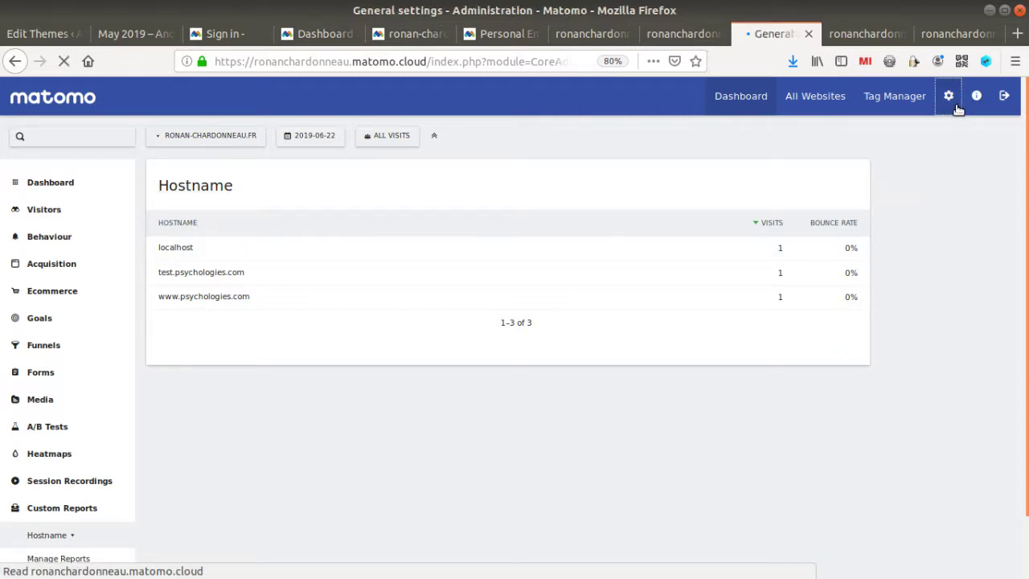
pyautogui.click(58, 272)
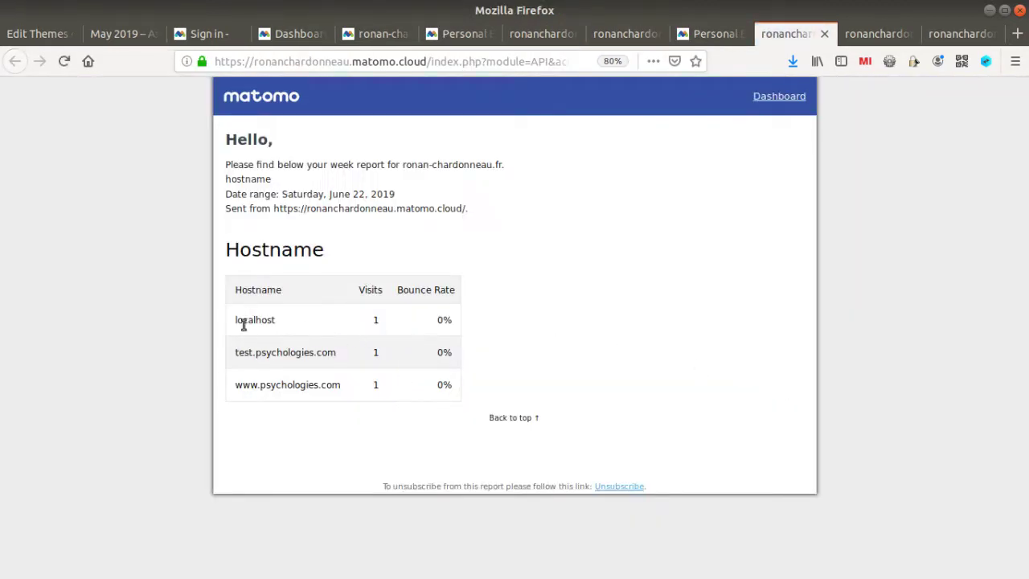
pyautogui.moveTo(233, 323); pyautogui.dragTo(459, 324)
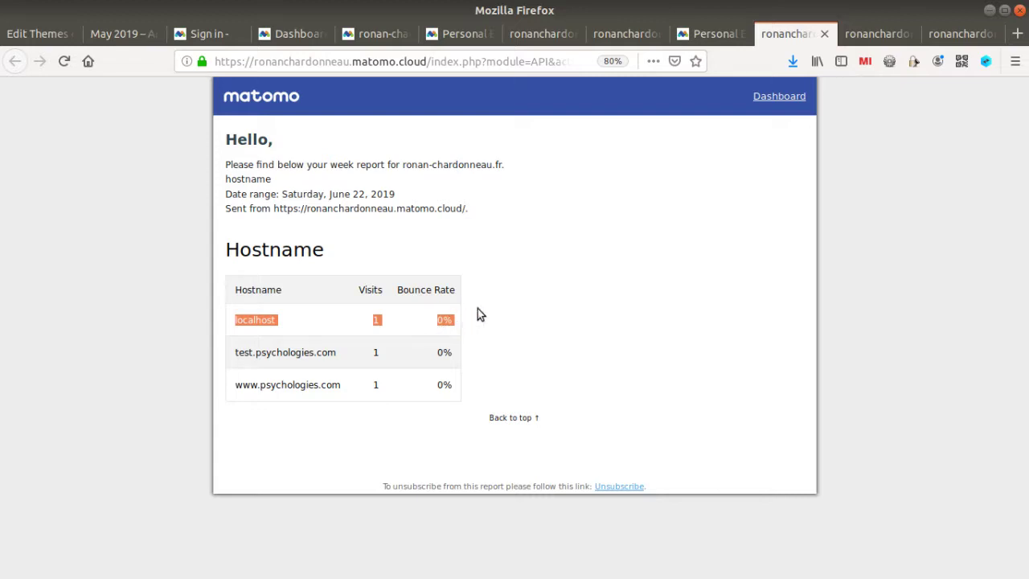
pyautogui.click(254, 320)
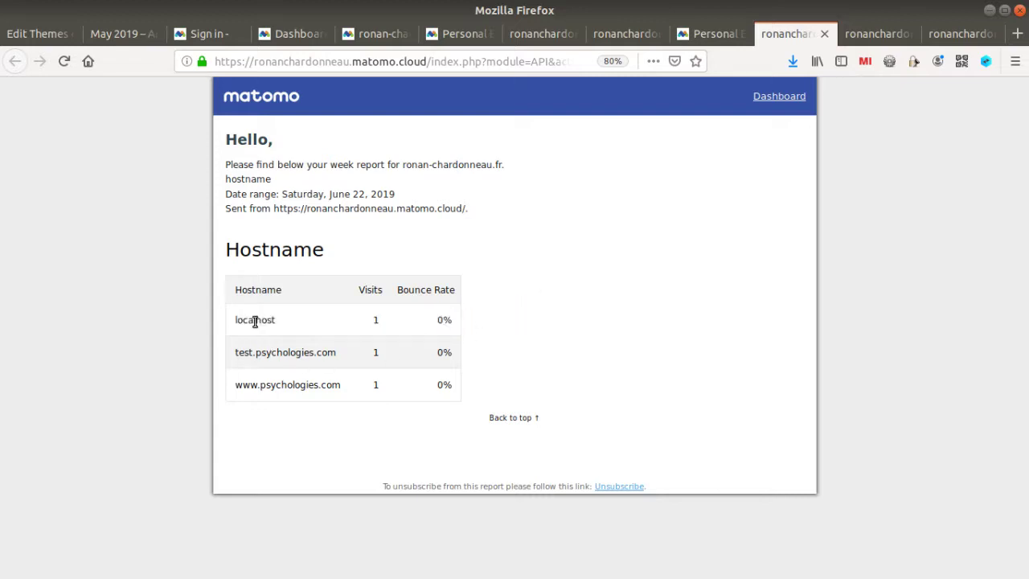
pyautogui.moveTo(237, 325); pyautogui.dragTo(305, 322)
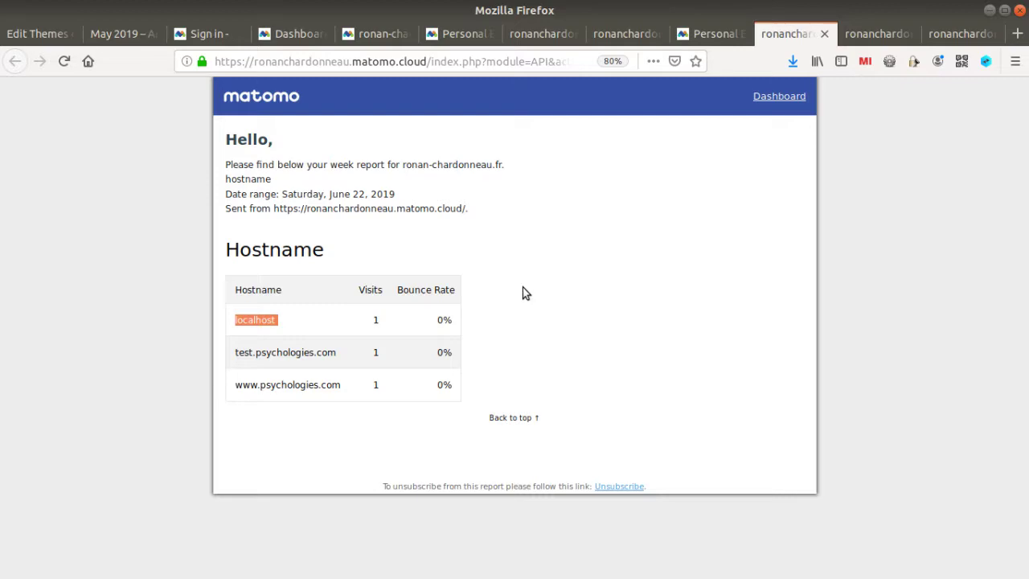